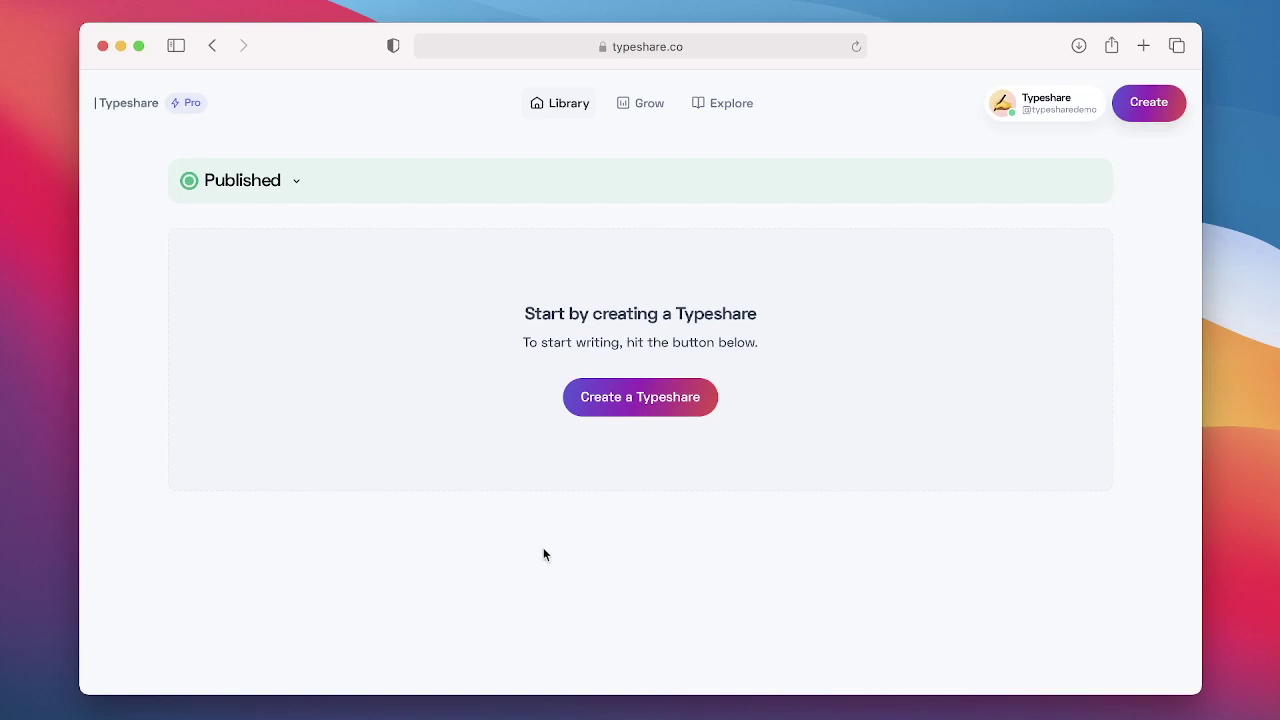
Create a new atomic essay from the Blank template and focus its Lorem Ipsum editor.
{"action": "left_click", "coordinate": [1146, 110]}
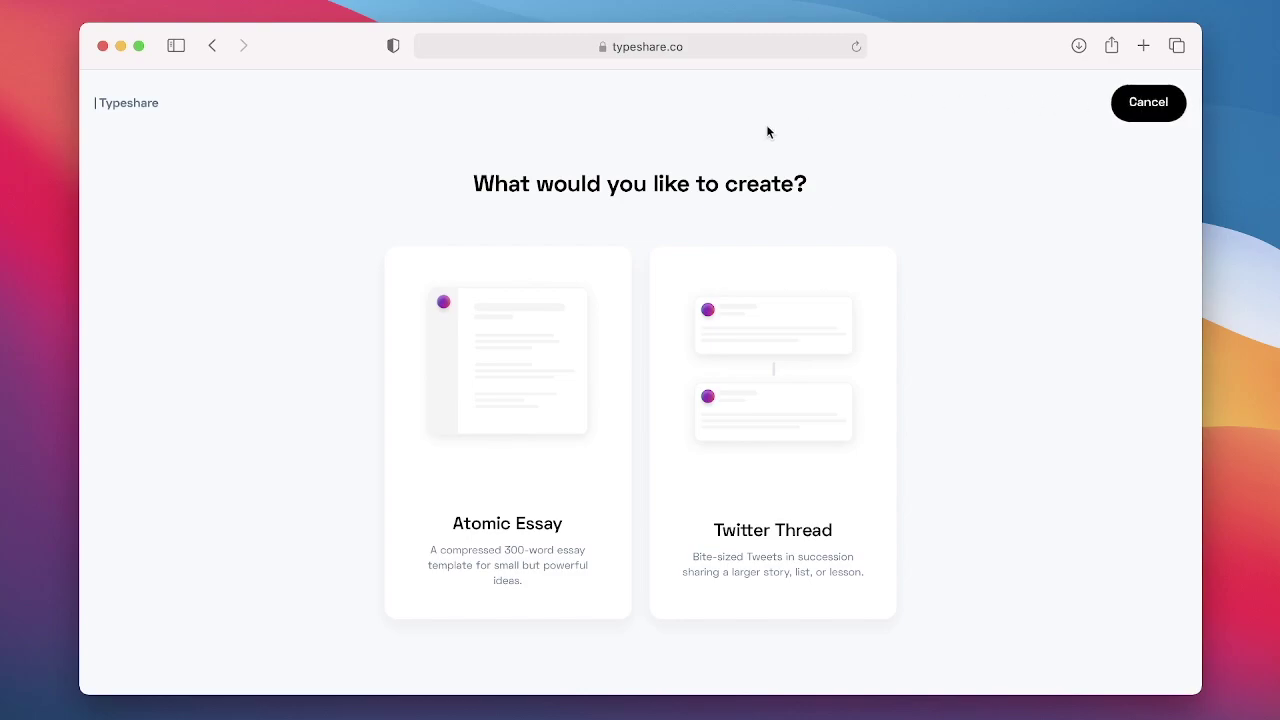
{"action": "left_click", "coordinate": [600, 381]}
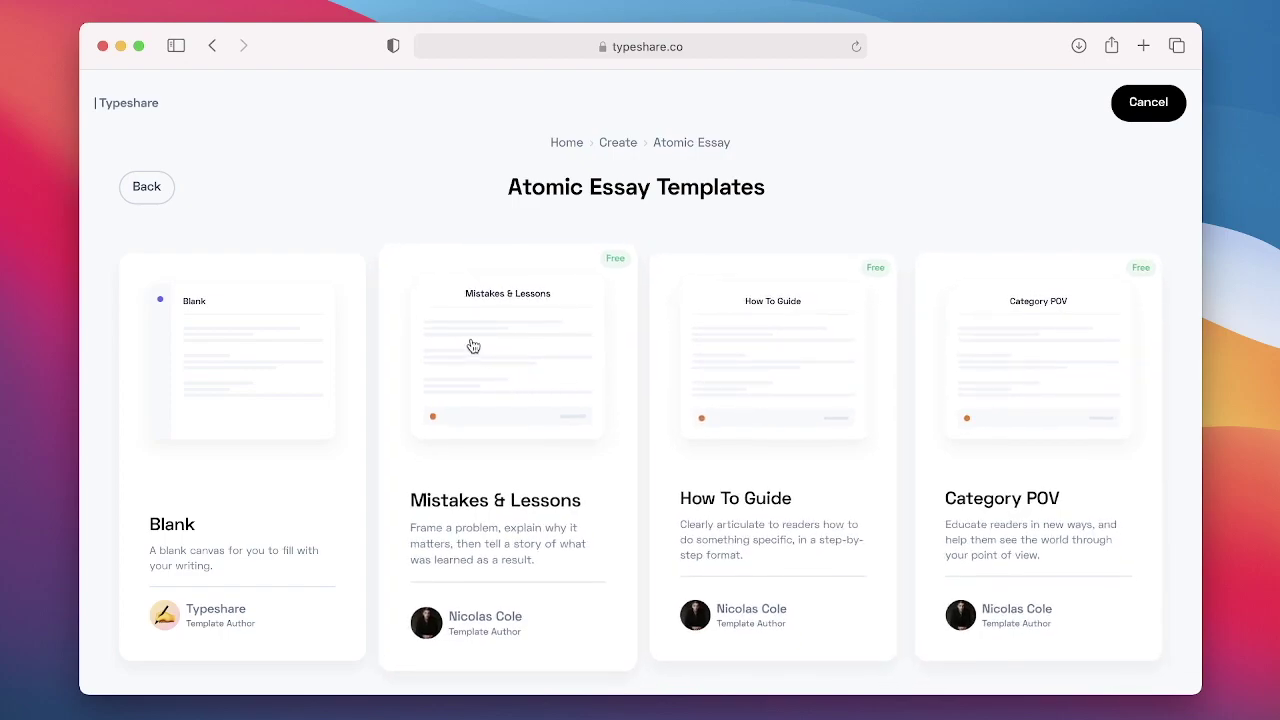
{"action": "left_click", "coordinate": [279, 350]}
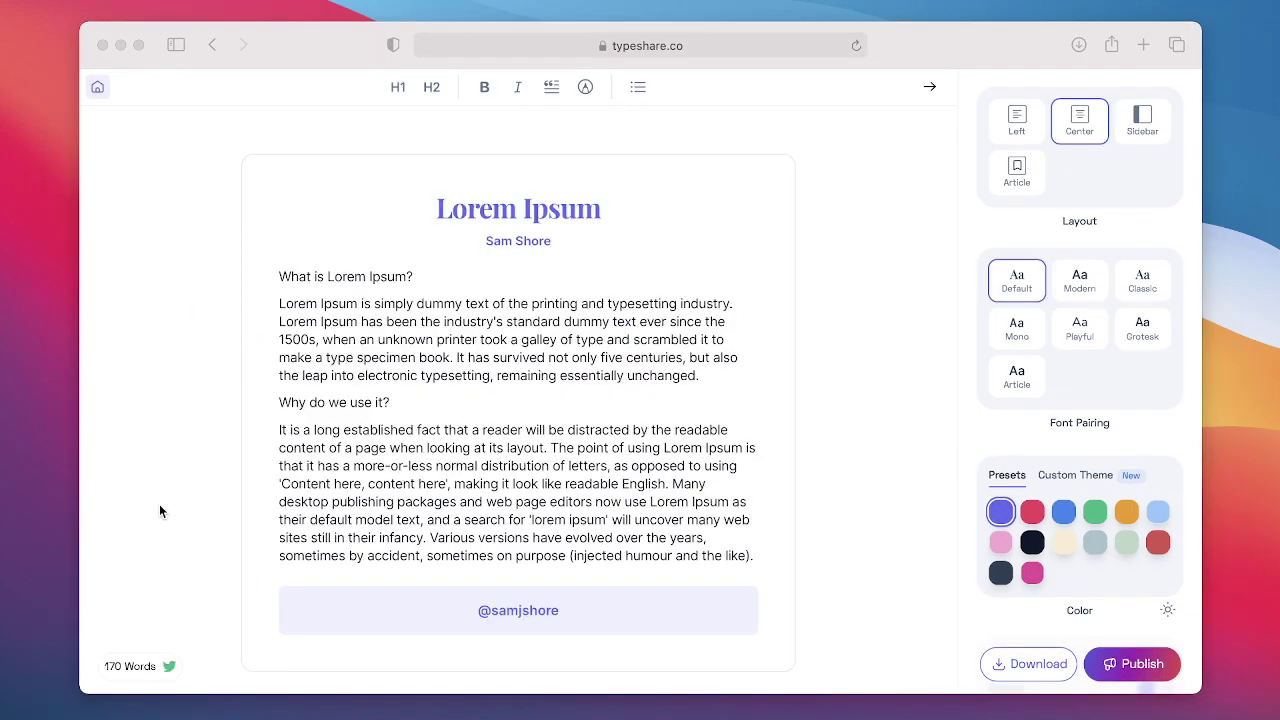
{"action": "left_click", "coordinate": [231, 512]}
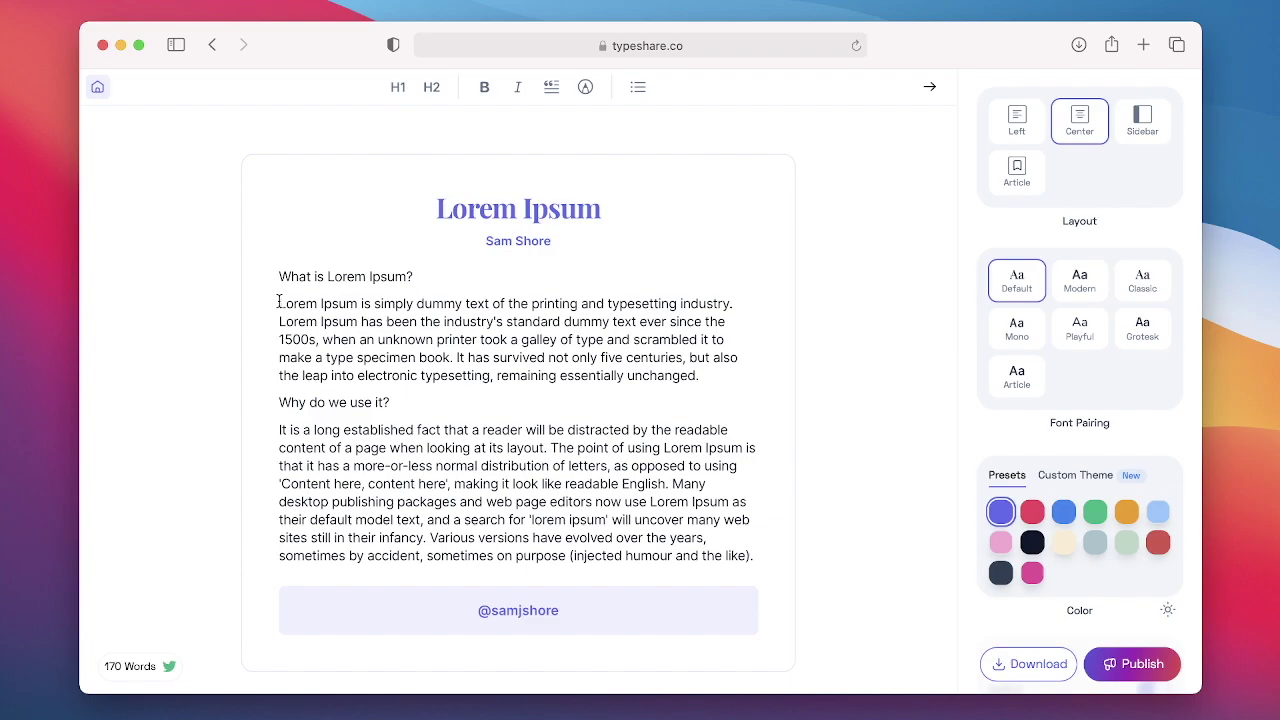
Bold 'Lorem Ipsum is simply dummy text' and italicize 'printing and typesetting industry'.
{"action": "left_click_drag", "start_coordinate": [279, 303], "coordinate": [489, 300]}
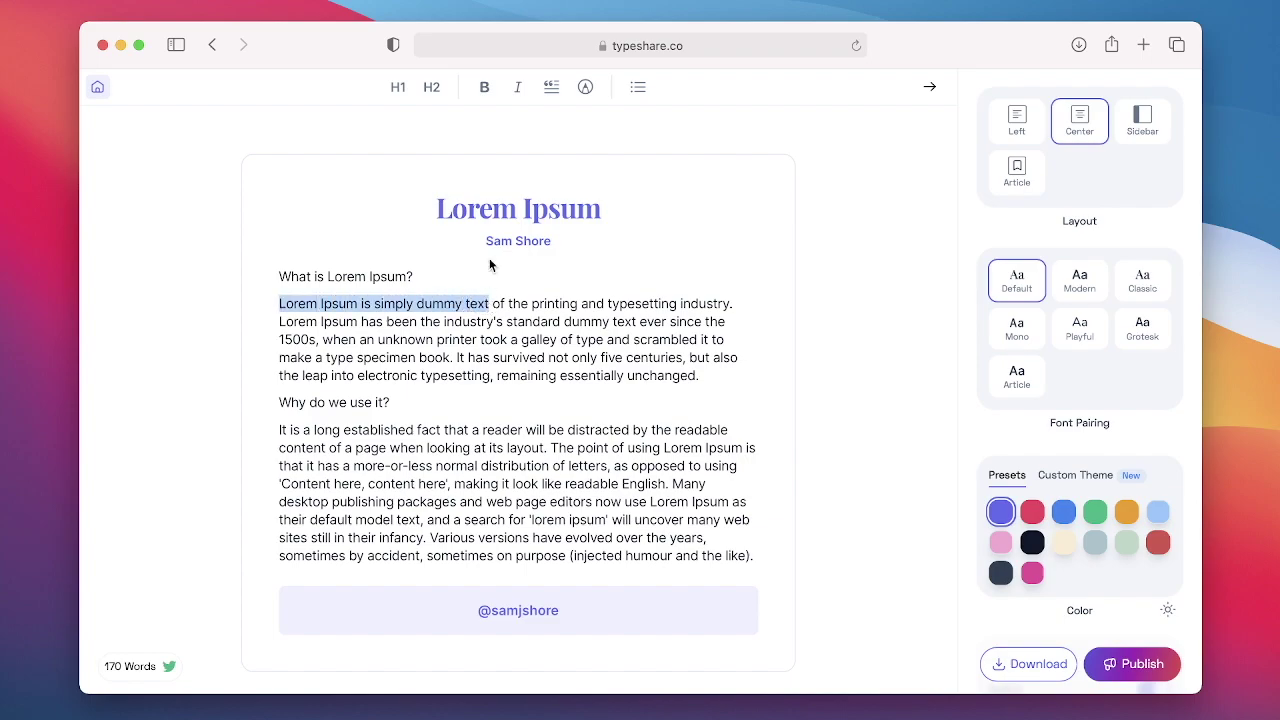
{"action": "left_click", "coordinate": [484, 87]}
{"action": "left_click", "coordinate": [578, 337]}
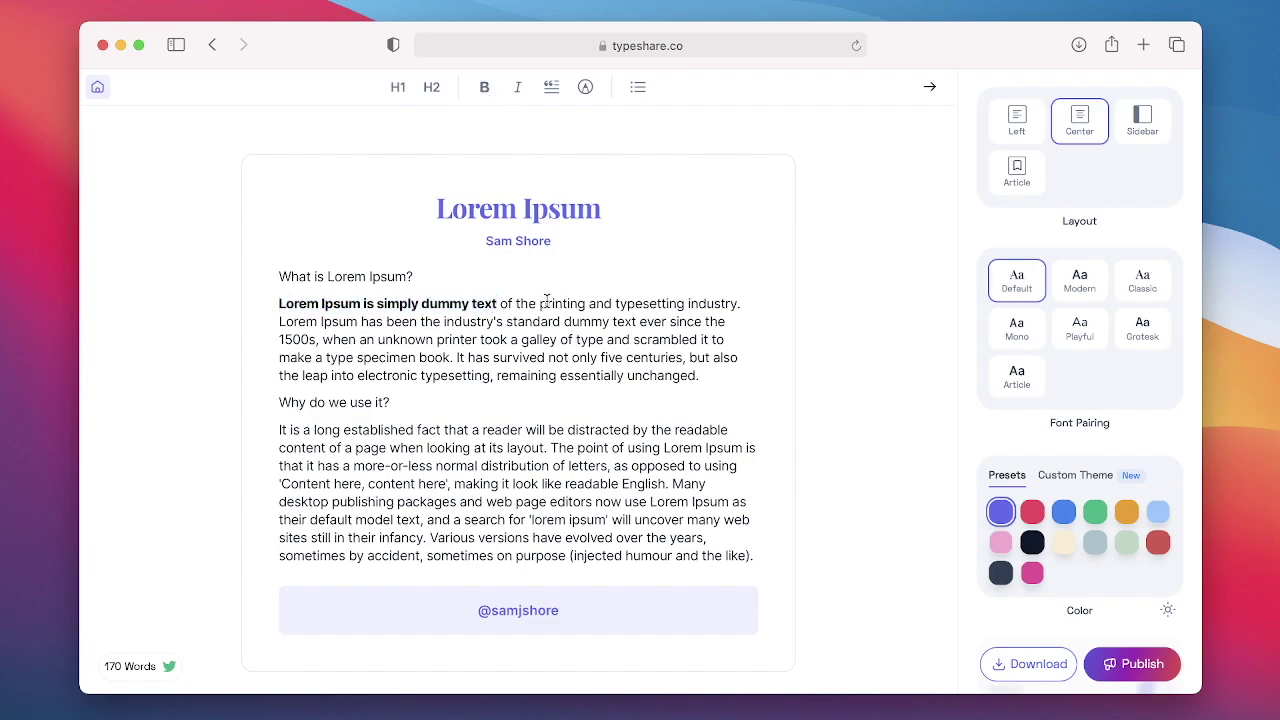
{"action": "left_click_drag", "start_coordinate": [540, 307], "coordinate": [736, 309]}
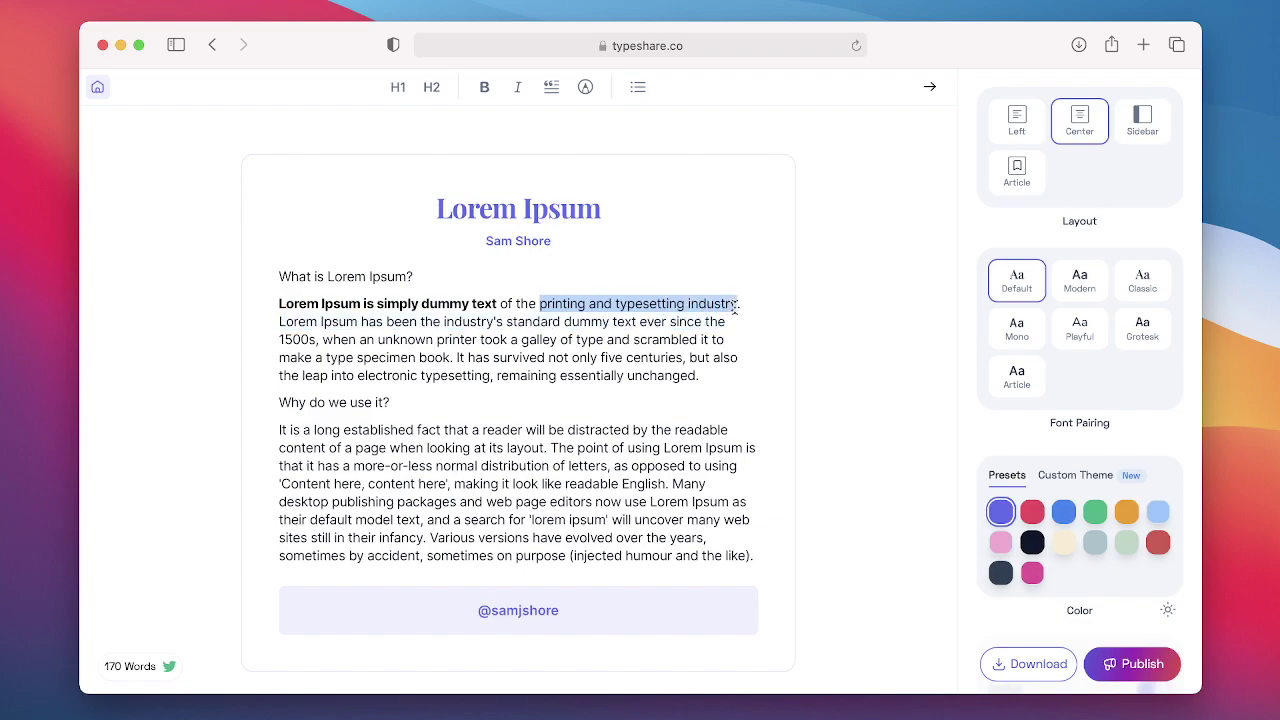
{"action": "left_click", "coordinate": [518, 87]}
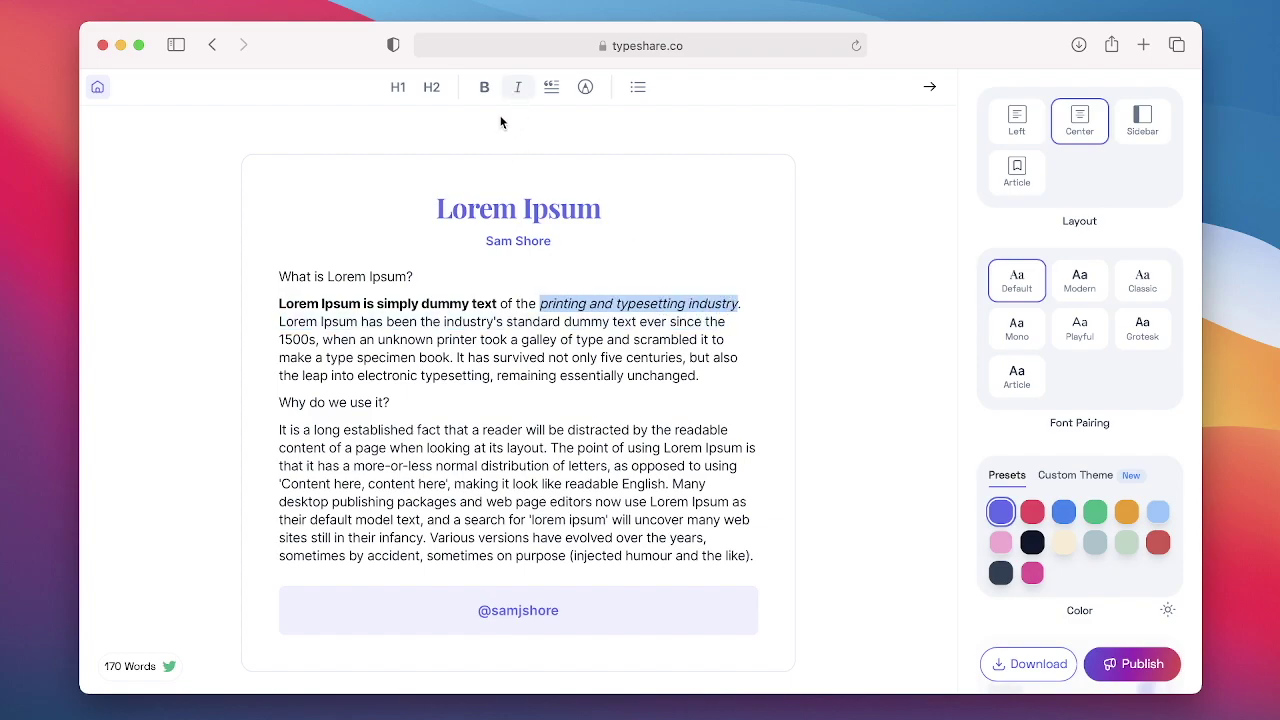
{"action": "left_click", "coordinate": [445, 342]}
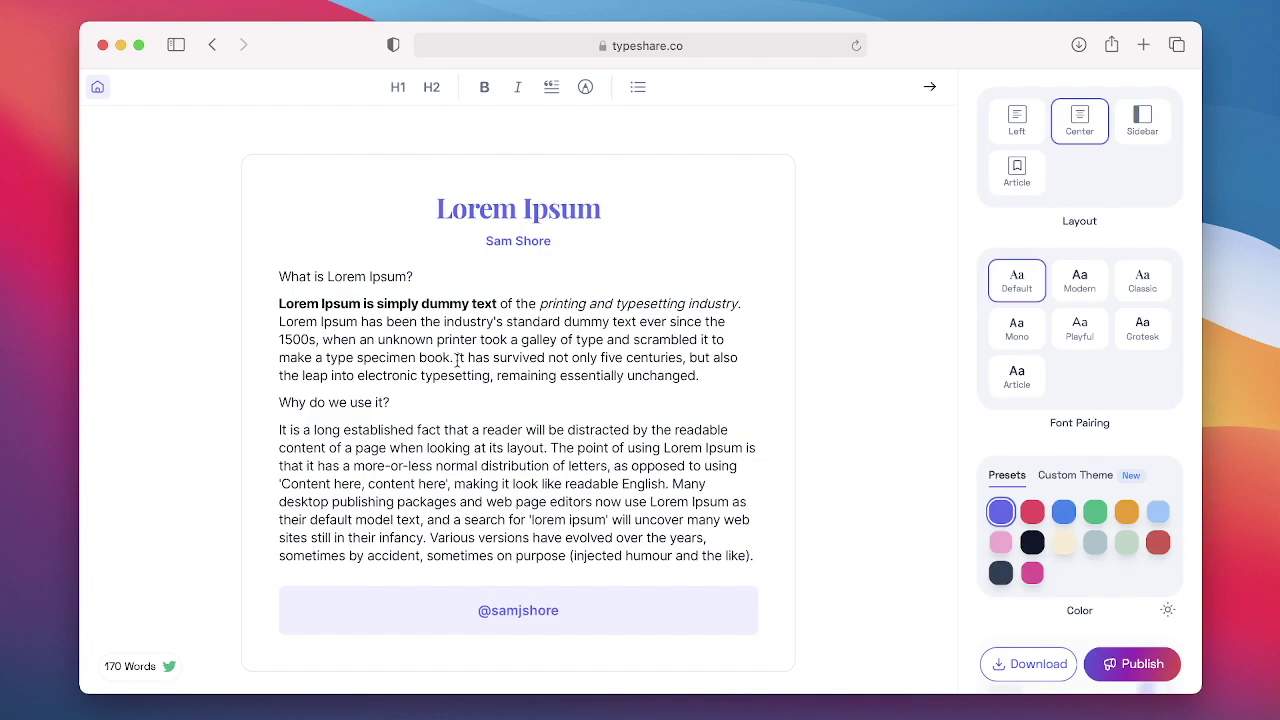
Move 'It has survived…' into its own paragraph as a quote block.
{"action": "left_click", "coordinate": [456, 359]}
{"action": "key", "text": "Return"}
{"action": "left_click", "coordinate": [553, 90]}
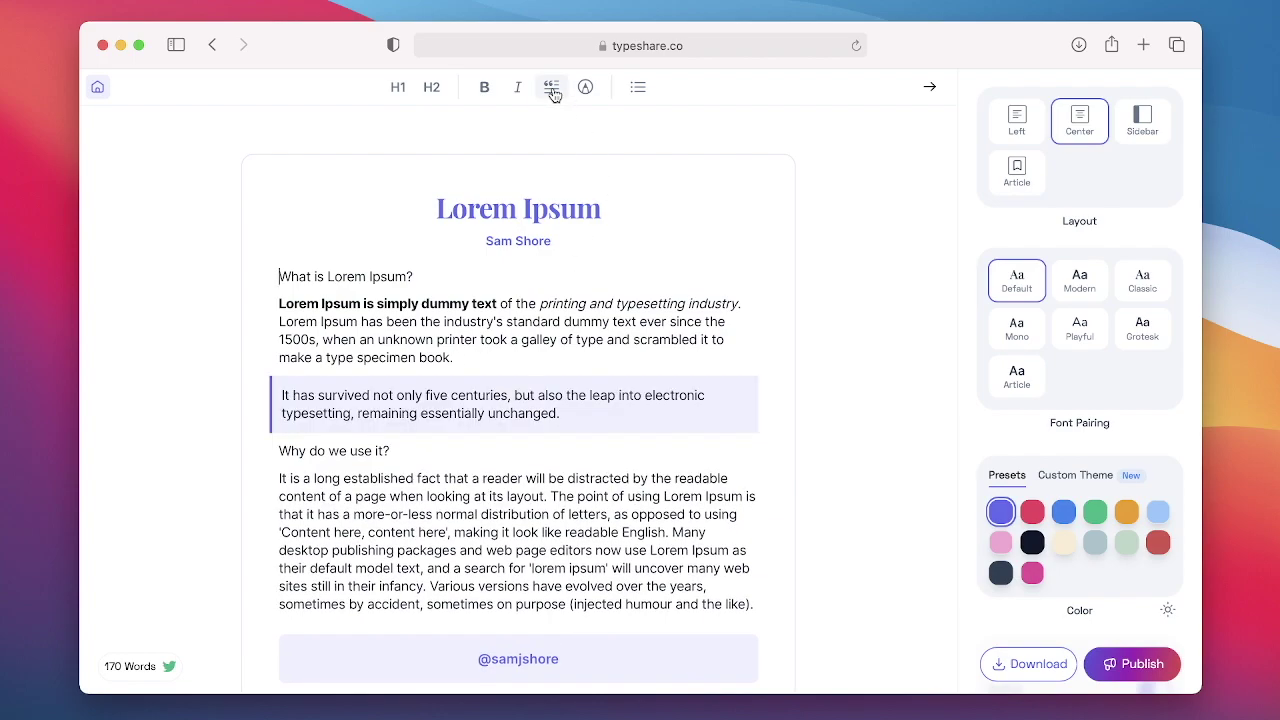
Make the first sentence under 'Why do we use it?' bold purple, and start a new paragraph at 'Various'.
{"action": "scroll", "coordinate": [320, 440], "scroll_direction": "down", "scroll_amount": 2}
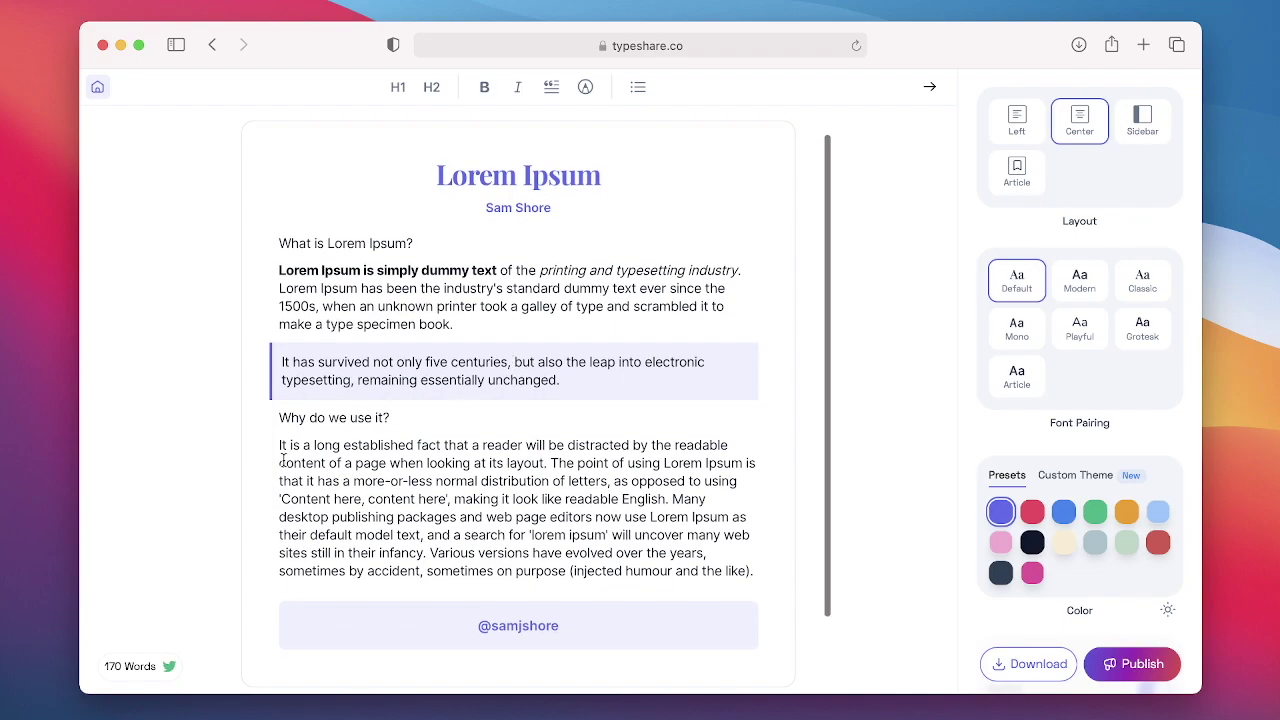
{"action": "left_click_drag", "start_coordinate": [279, 445], "coordinate": [552, 465]}
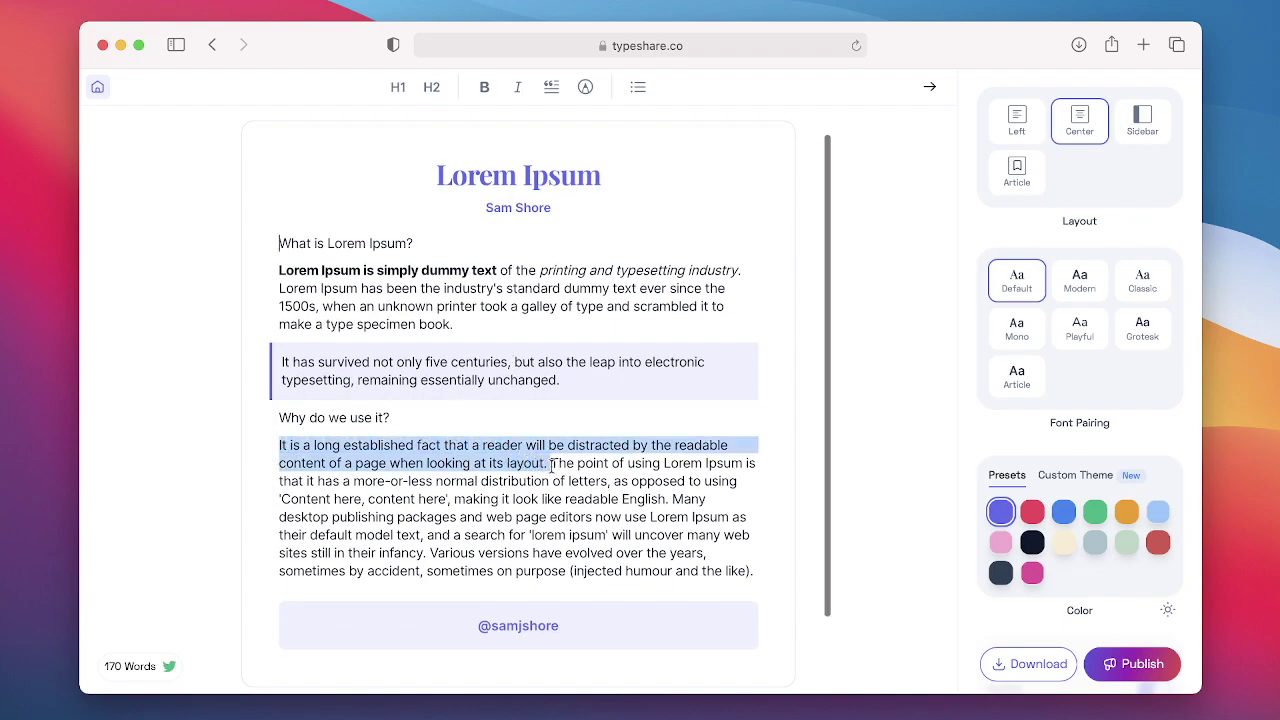
{"action": "left_click", "coordinate": [585, 88]}
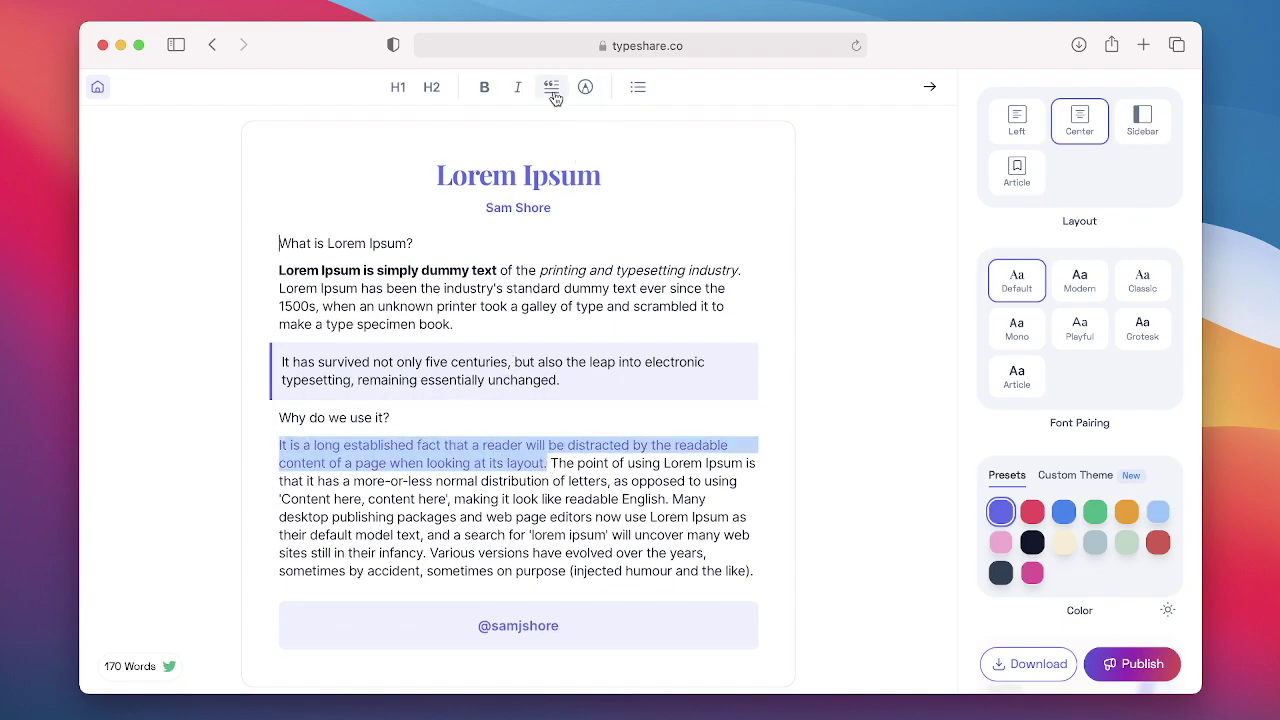
{"action": "left_click", "coordinate": [485, 88]}
{"action": "left_click", "coordinate": [560, 512]}
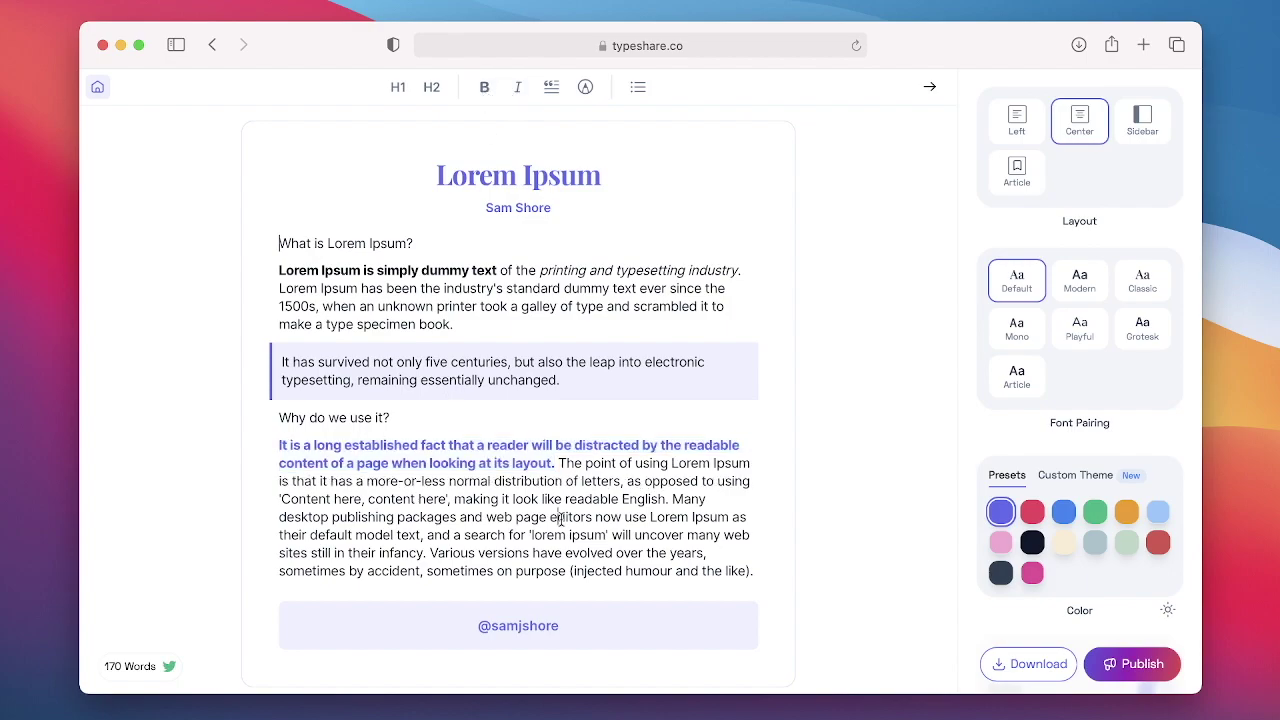
{"action": "left_click", "coordinate": [430, 553]}
{"action": "key", "text": "Return"}
Split the 'Various' line into two bullets, make 'Why do we use it?' H2 and 'What is Lorem Ipsum?' H1.
{"action": "left_click", "coordinate": [638, 87]}
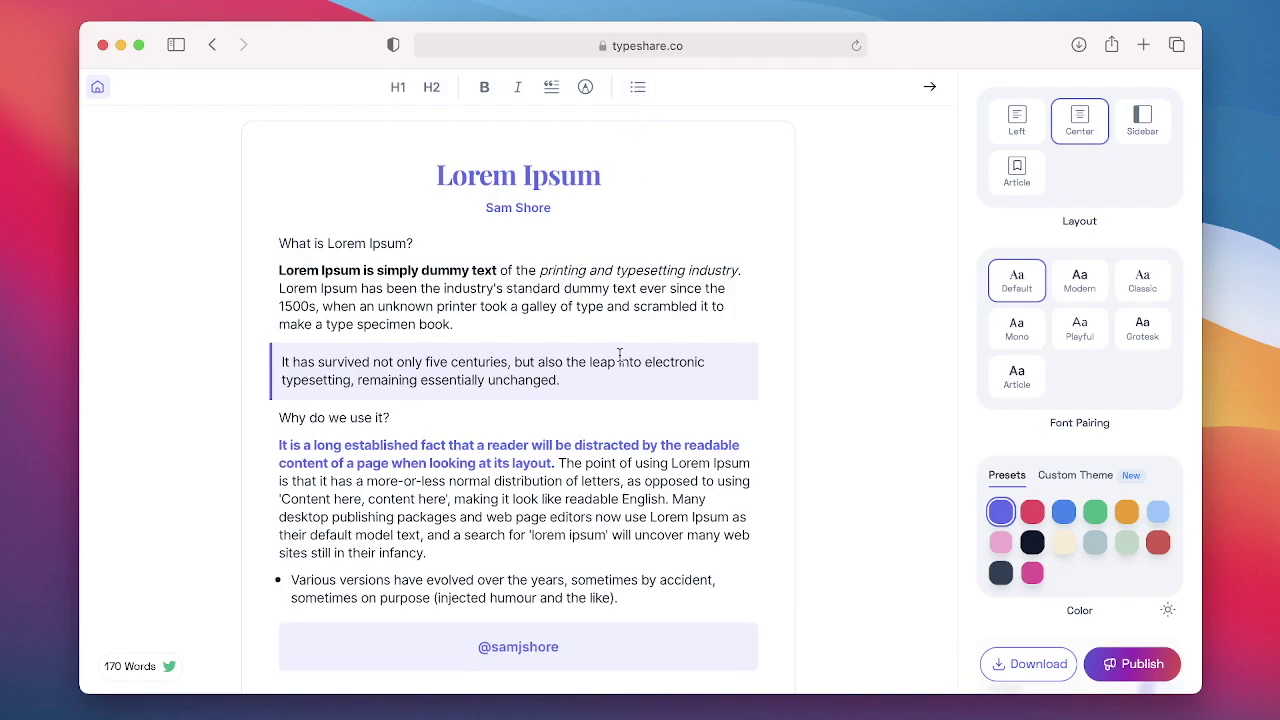
{"action": "left_click", "coordinate": [292, 598]}
{"action": "key", "text": "Delete"}
{"action": "key", "text": "Delete"}
{"action": "key", "text": "BackSpace"}
{"action": "key", "text": "BackSpace"}
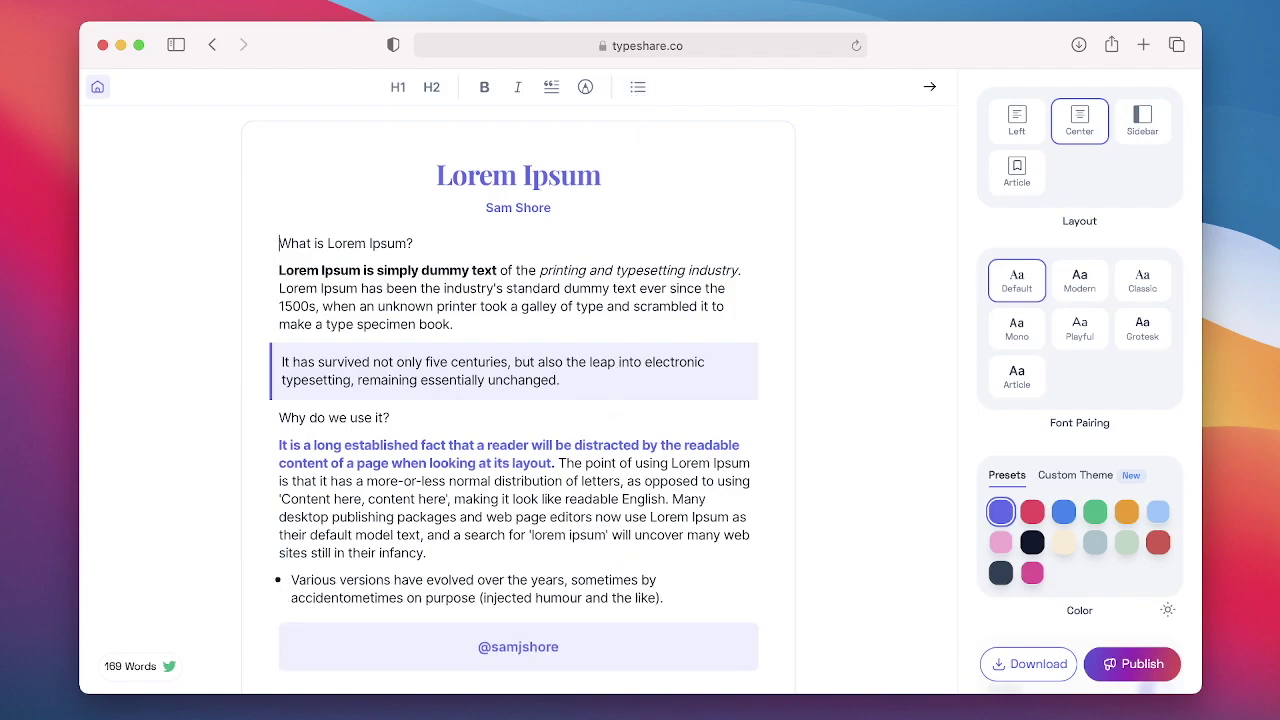
{"action": "type", "text": "."}
{"action": "key", "text": "Return"}
{"action": "type", "text": "S"}
{"action": "left_click", "coordinate": [648, 594]}
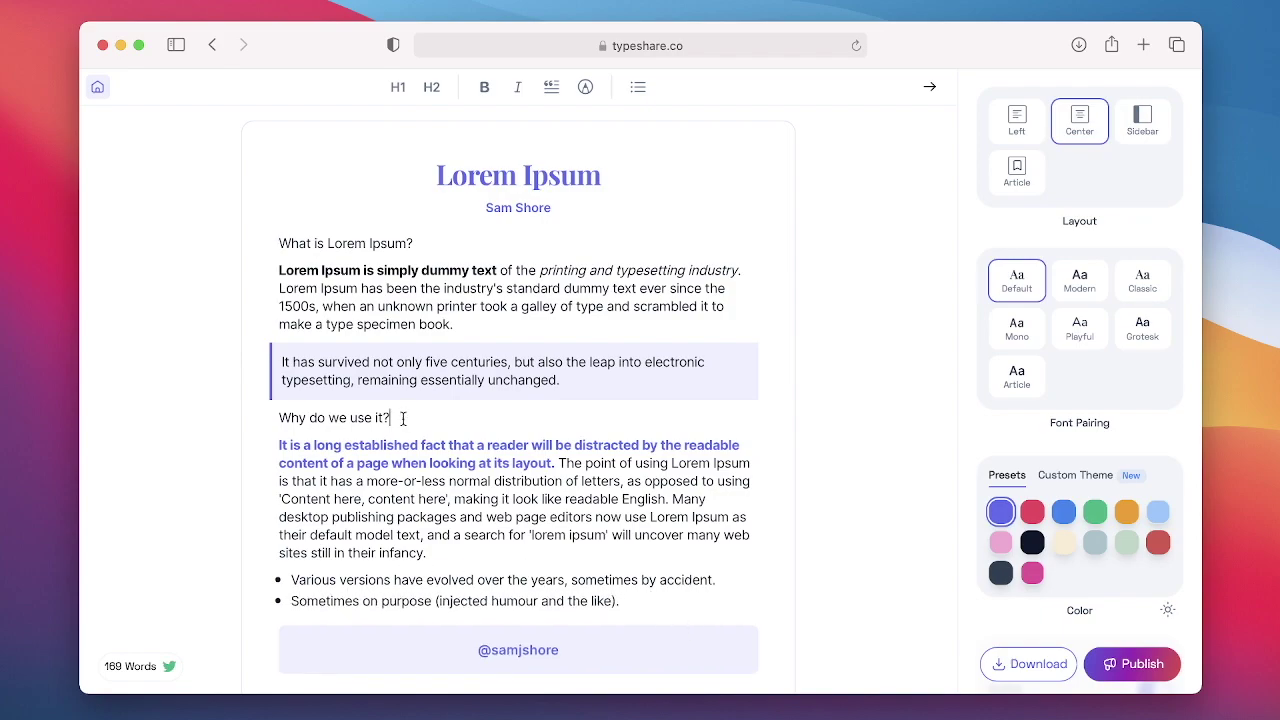
{"action": "left_click", "coordinate": [431, 87]}
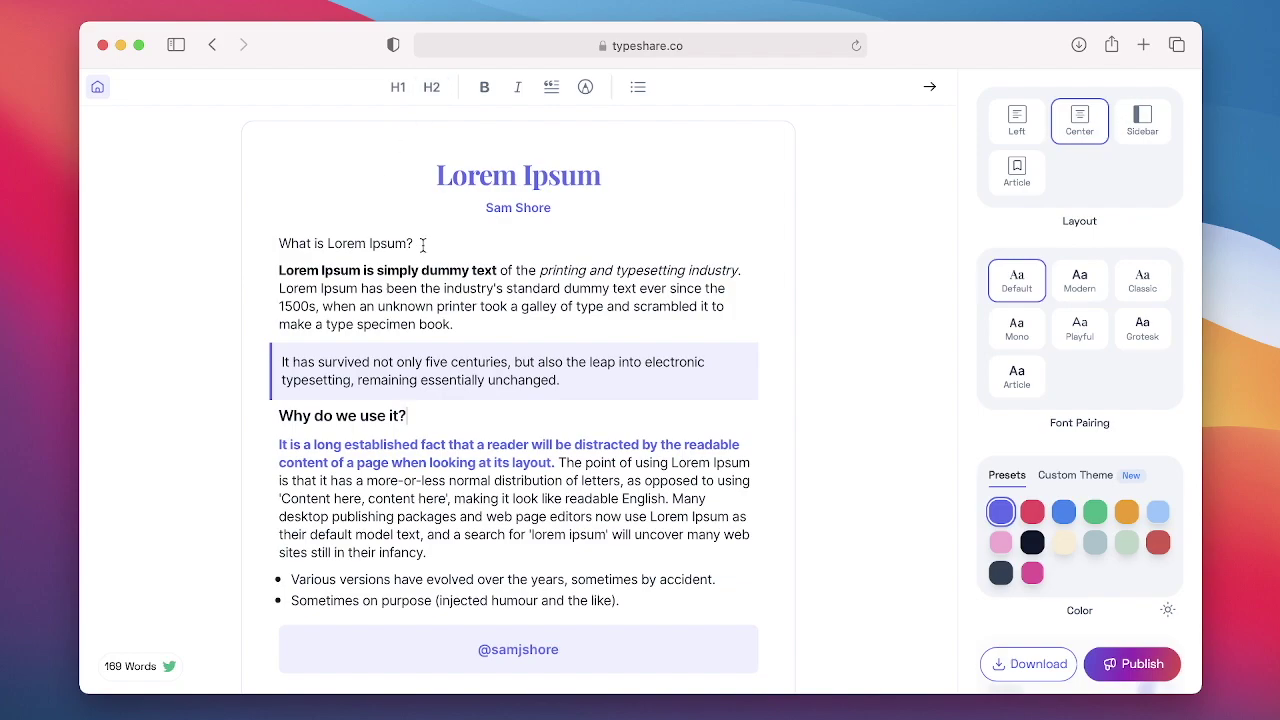
{"action": "left_click", "coordinate": [397, 87]}
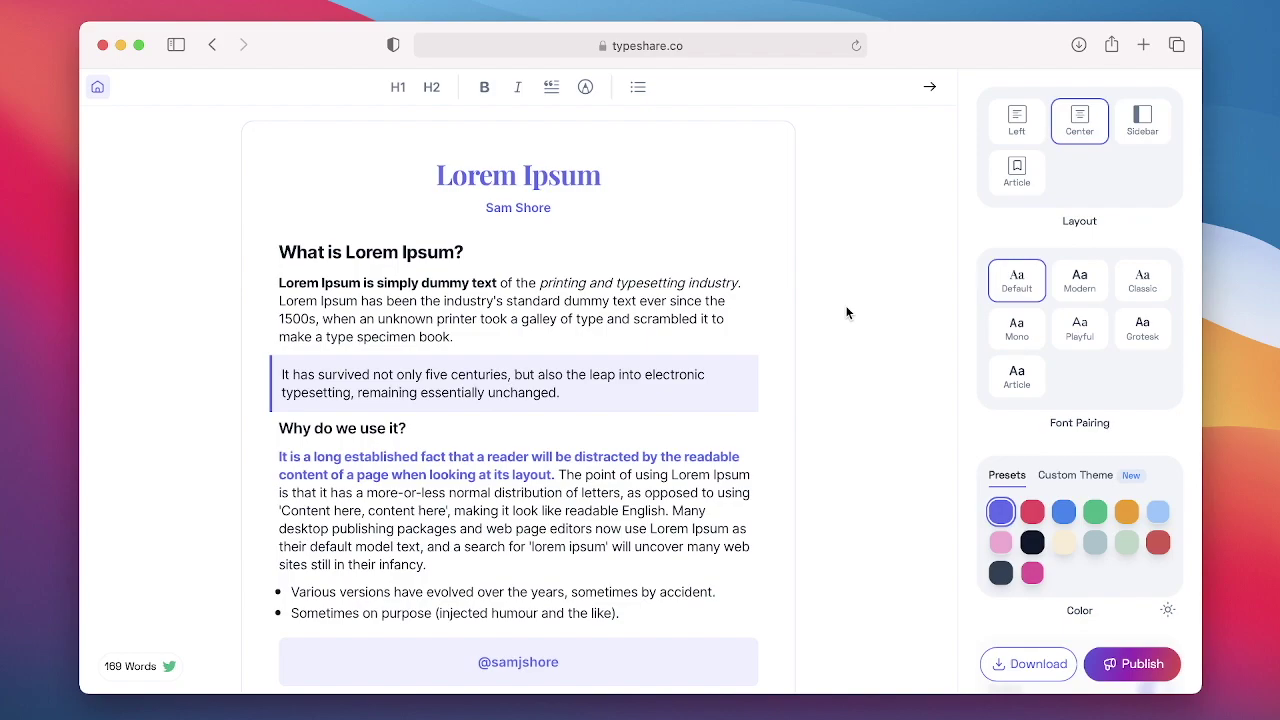
{"action": "mouse_move", "coordinate": [177, 657]}
{"action": "scroll", "coordinate": [1086, 500], "scroll_direction": "down", "scroll_amount": 6}
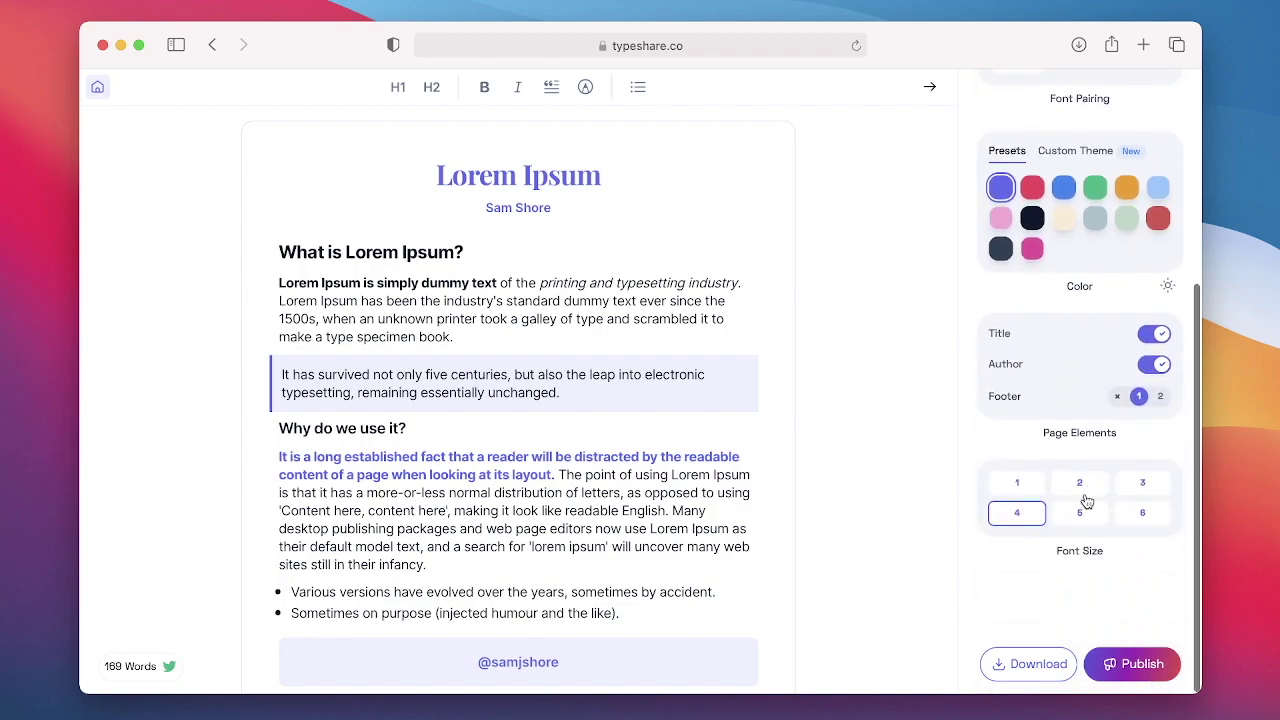
{"action": "left_click", "coordinate": [1084, 508]}
{"action": "left_click", "coordinate": [1137, 515]}
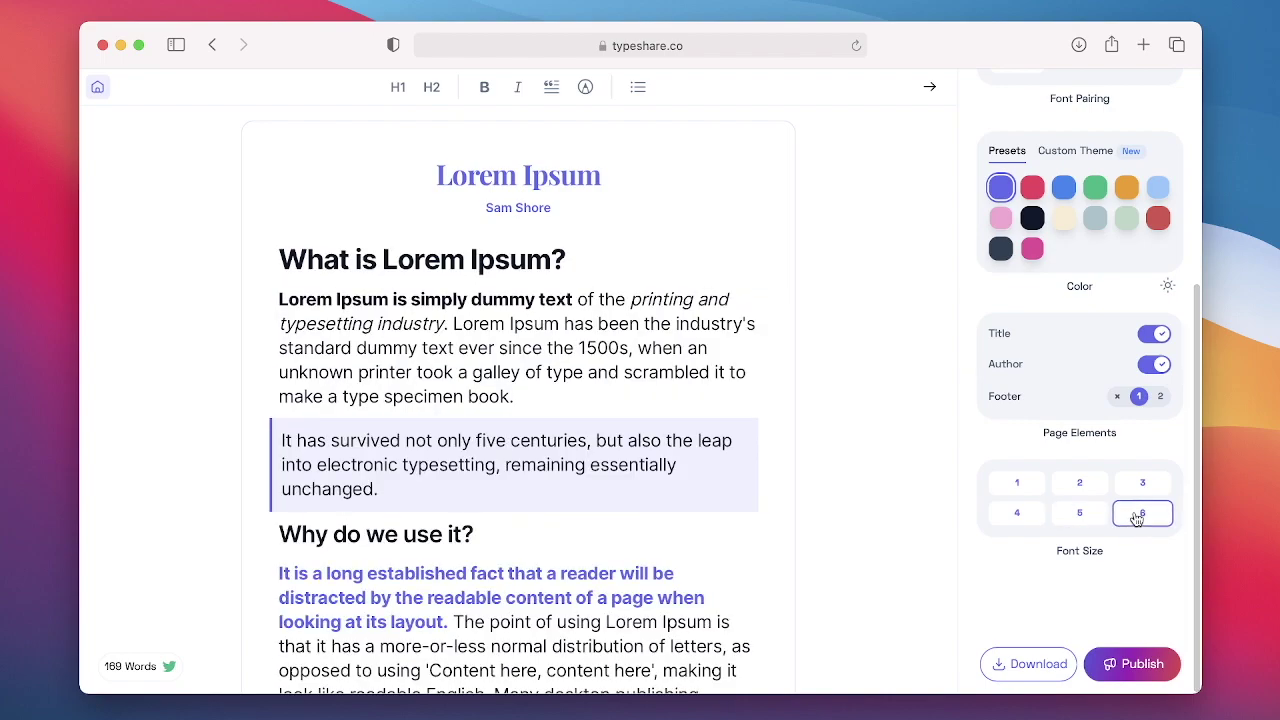
{"action": "left_click", "coordinate": [1079, 513]}
{"action": "left_click", "coordinate": [1017, 513]}
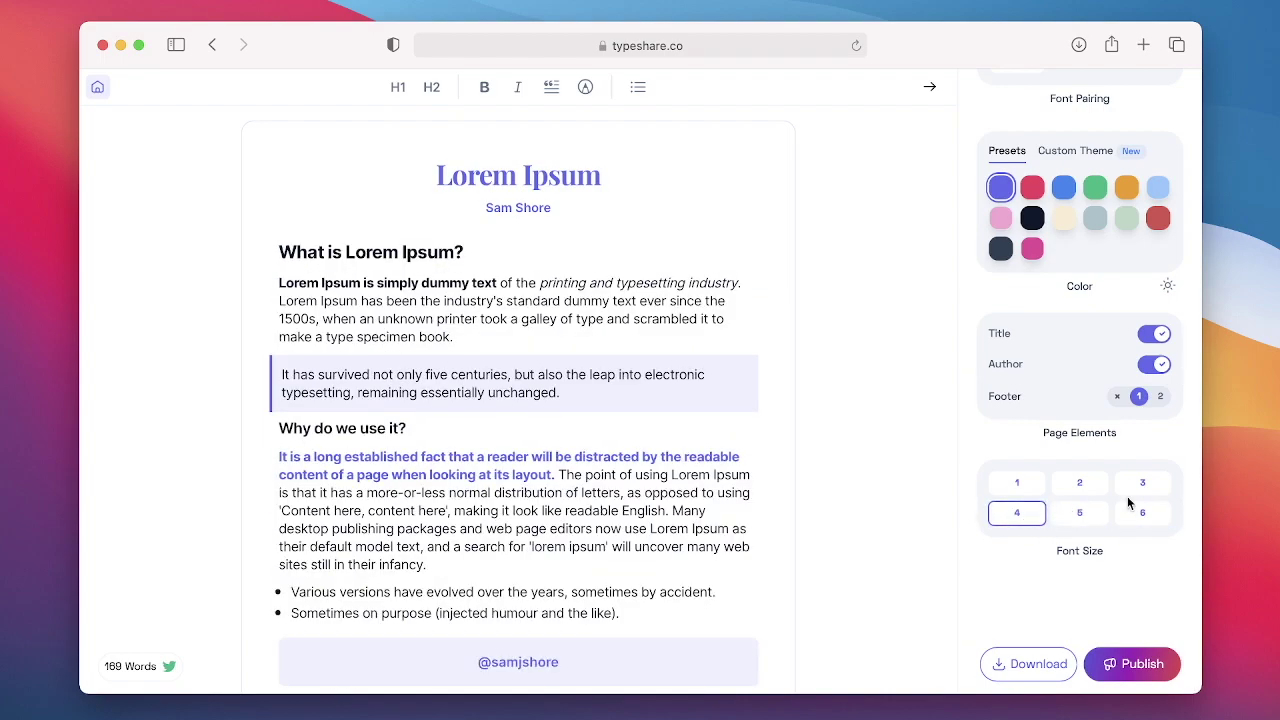
{"action": "left_click", "coordinate": [1138, 484]}
{"action": "left_click", "coordinate": [1082, 484]}
{"action": "left_click", "coordinate": [1036, 485]}
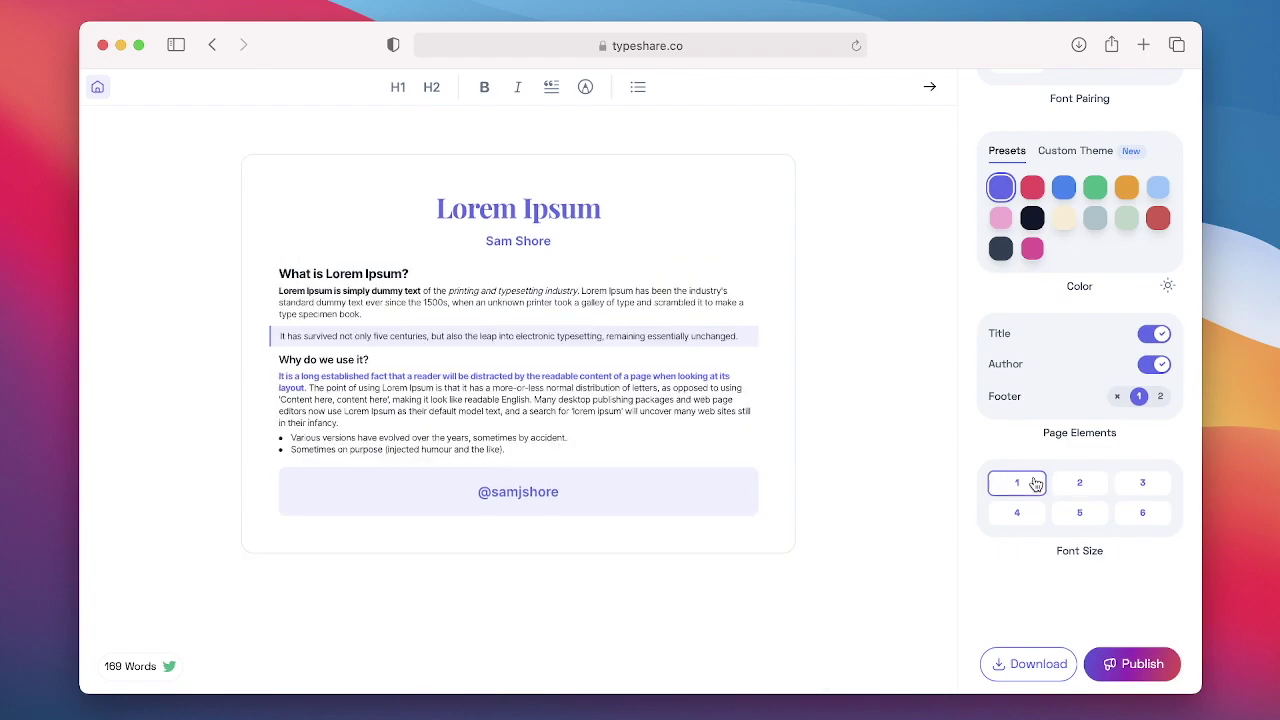
{"action": "left_click", "coordinate": [1030, 517]}
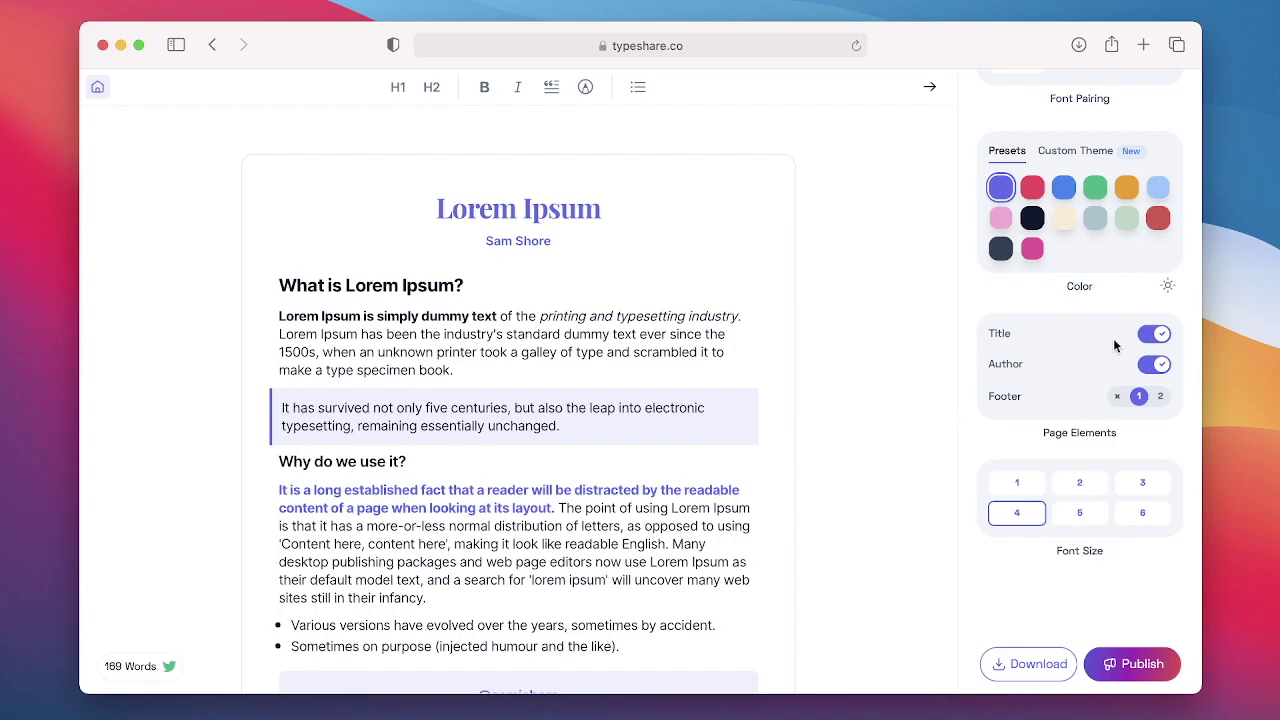
{"action": "scroll", "coordinate": [1113, 338], "scroll_direction": "up", "scroll_amount": 5}
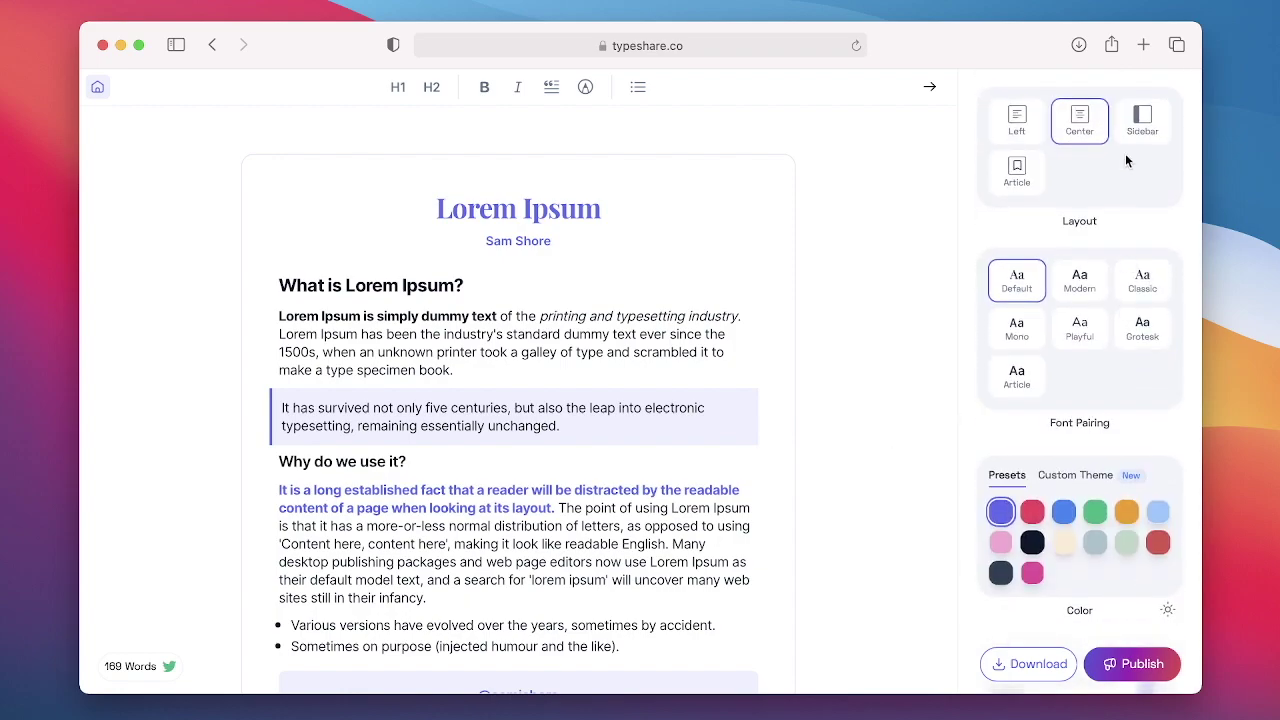
Compare the Sidebar and Article layouts and settle on Article.
{"action": "left_click", "coordinate": [1016, 172]}
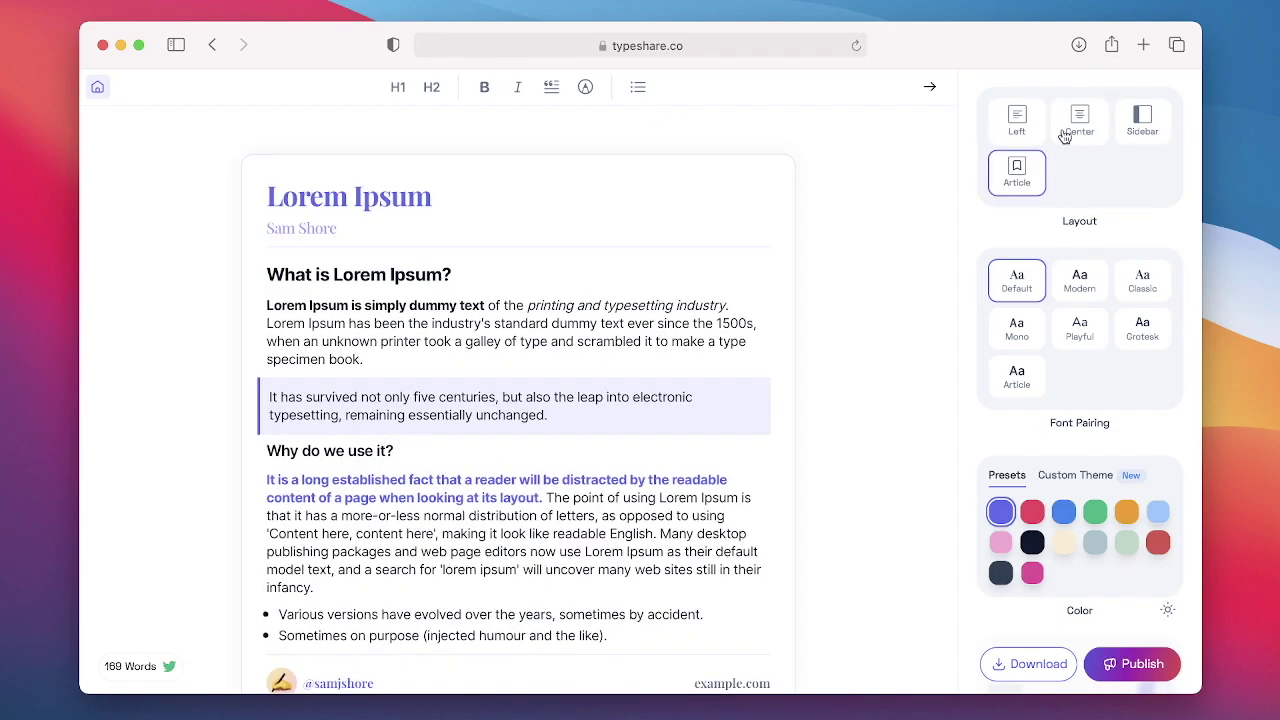
{"action": "left_click", "coordinate": [1155, 150]}
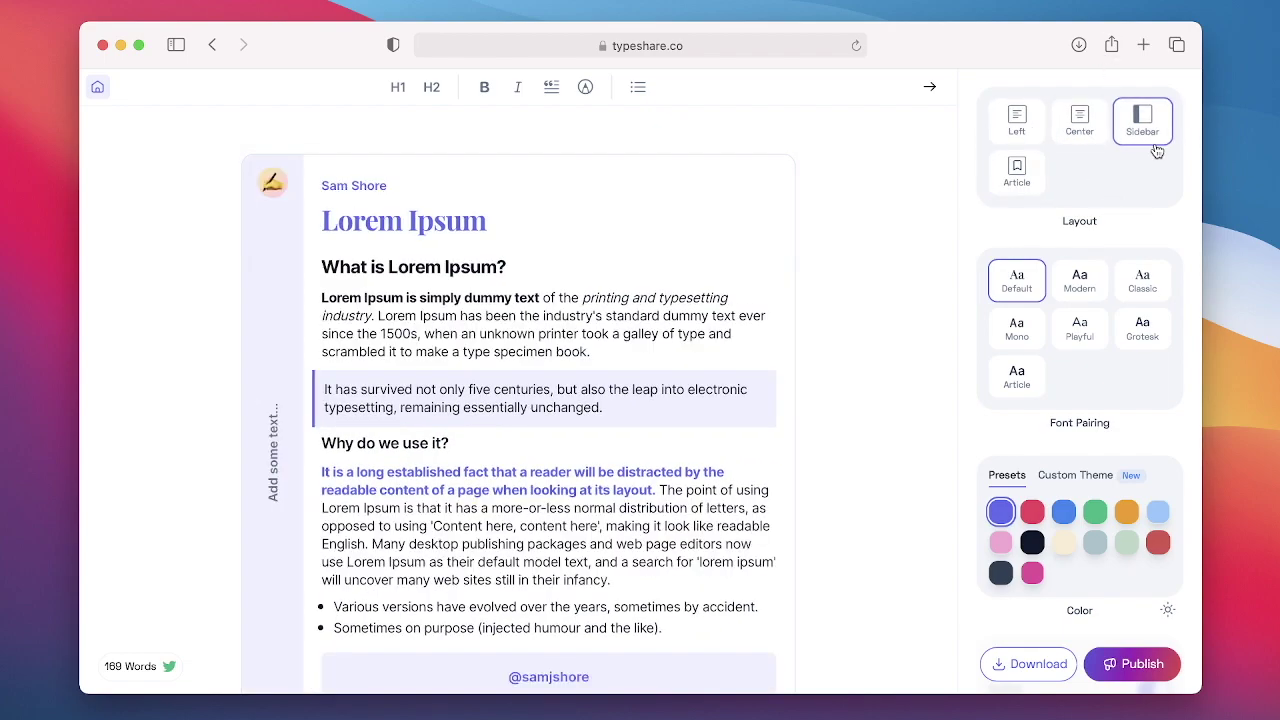
{"action": "left_click", "coordinate": [1017, 165]}
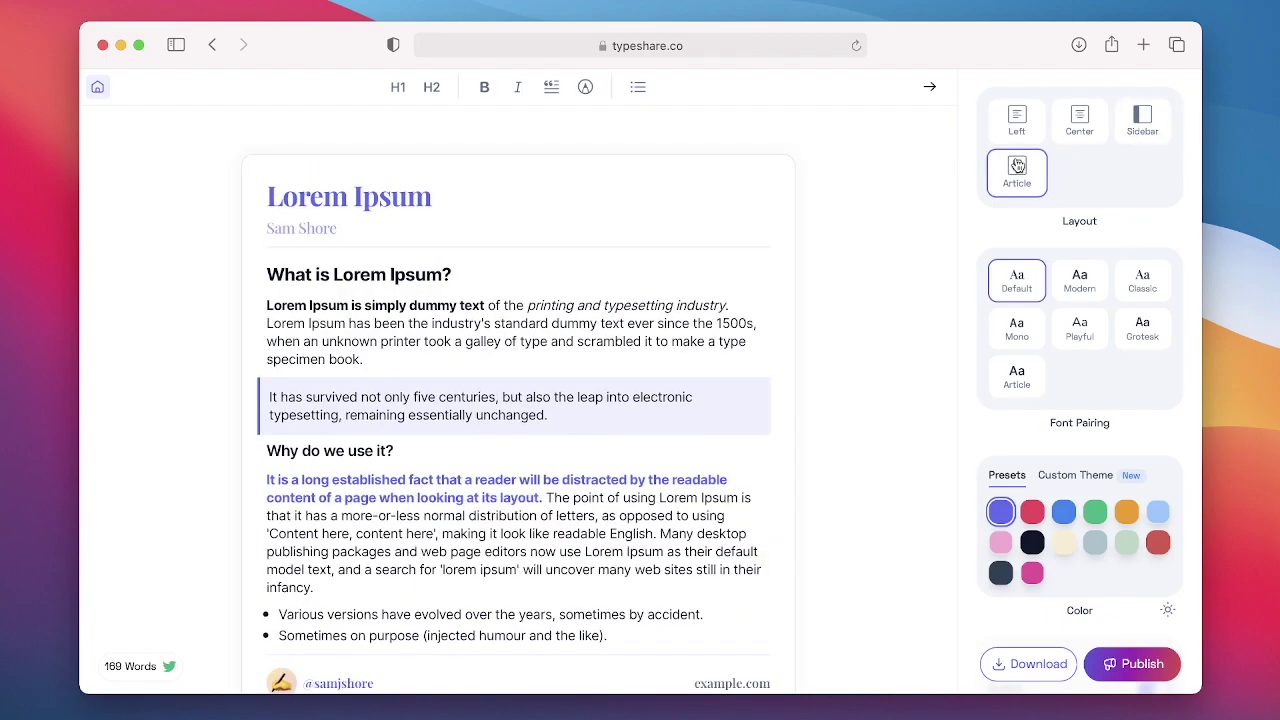
Try the Modern, Classic, Grotesk, Playful and Mono font pairings, then choose Article.
{"action": "left_click", "coordinate": [1082, 286]}
{"action": "left_click", "coordinate": [1140, 285]}
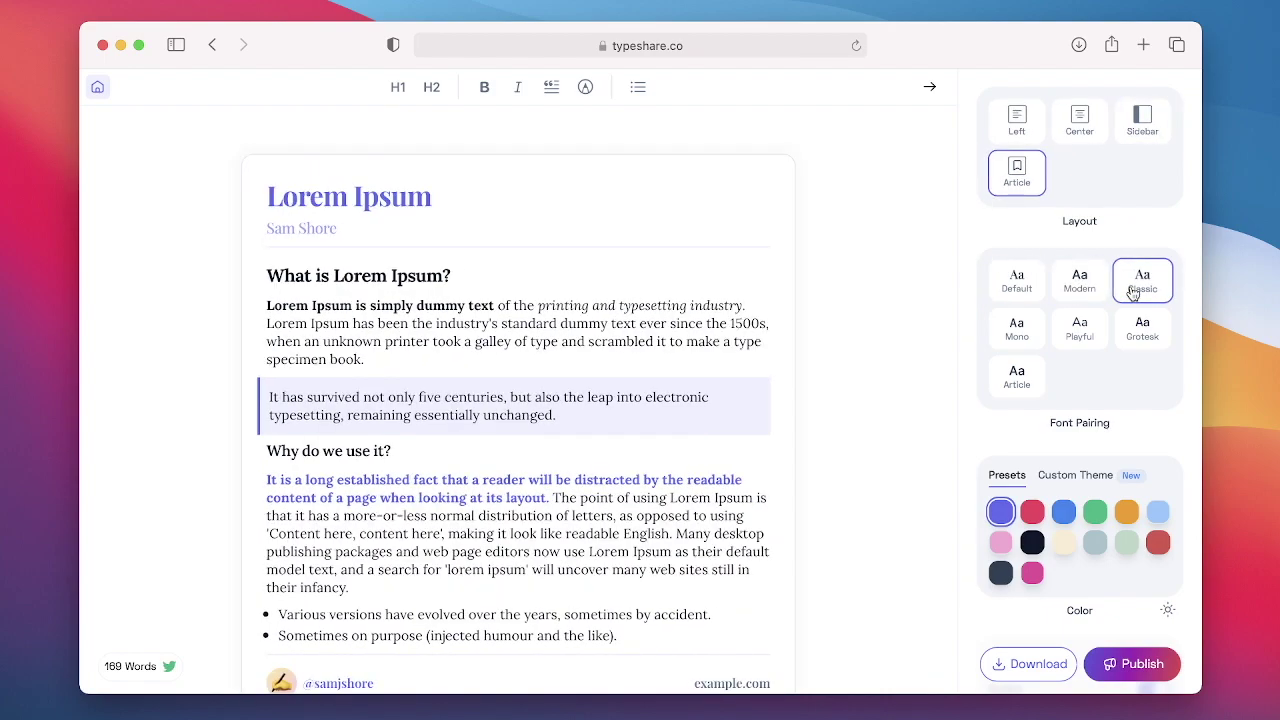
{"action": "left_click", "coordinate": [1138, 332]}
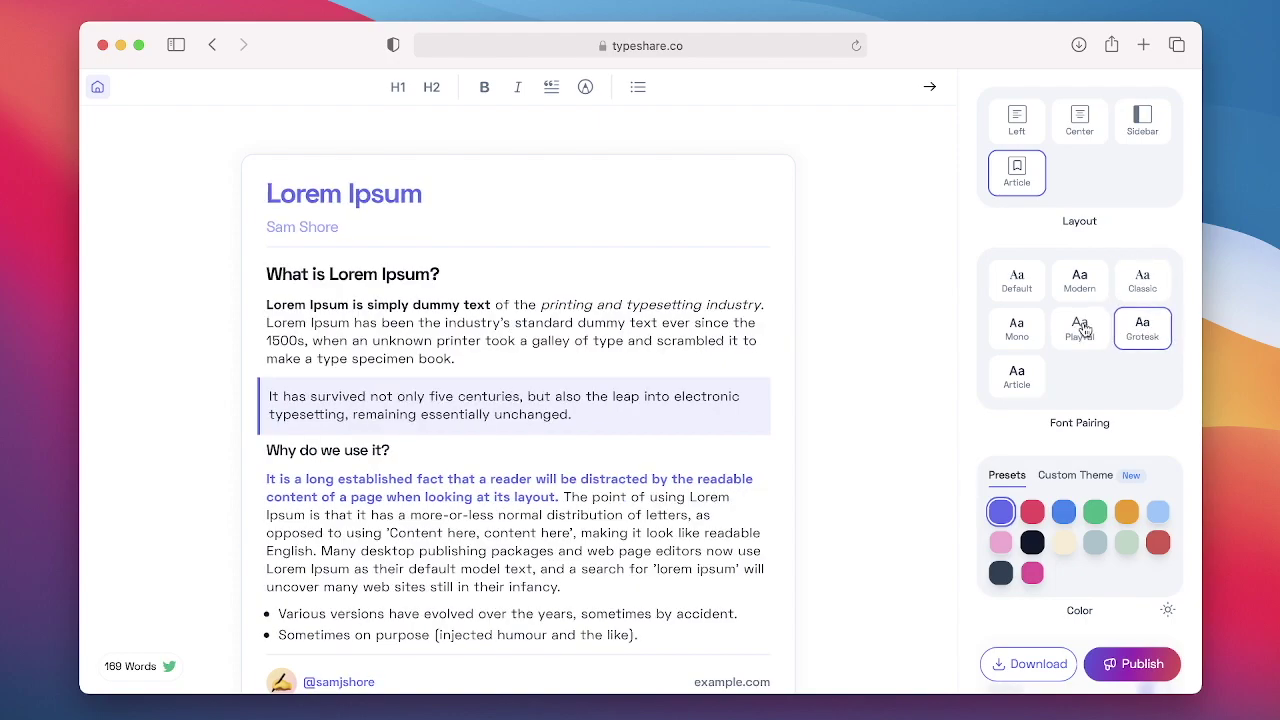
{"action": "left_click", "coordinate": [1080, 330]}
{"action": "left_click", "coordinate": [1036, 330]}
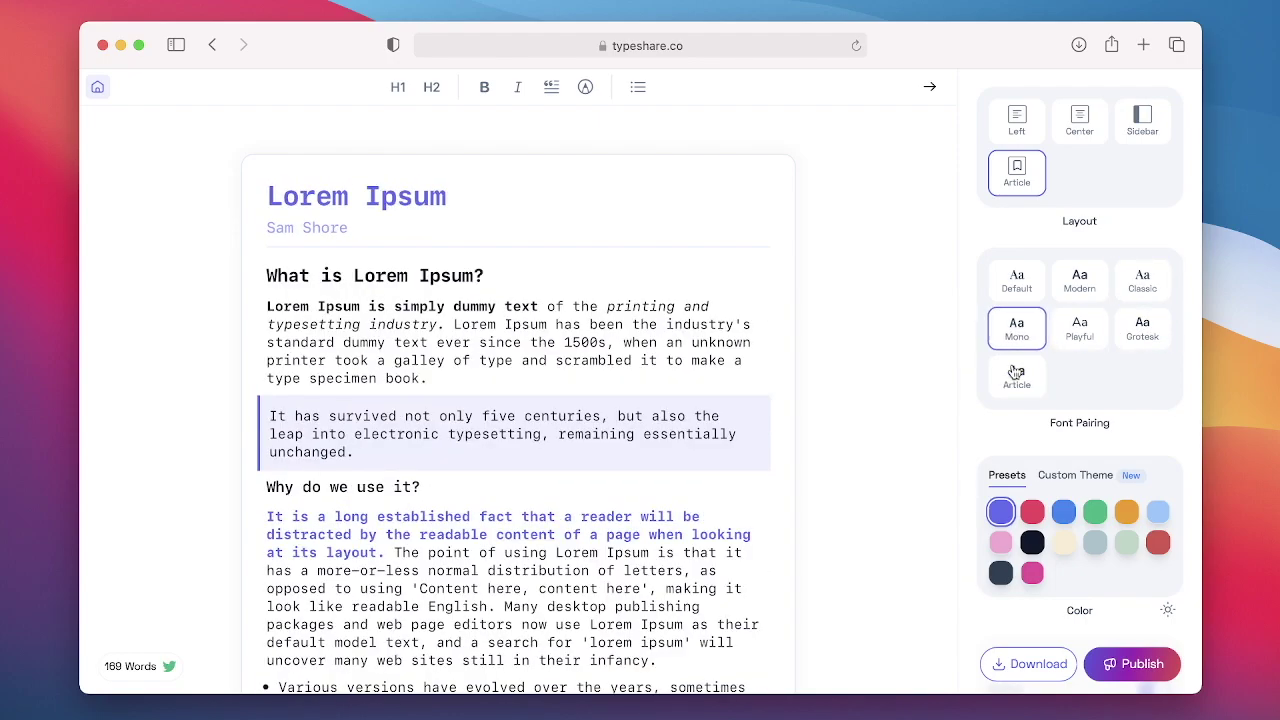
{"action": "left_click", "coordinate": [1016, 375]}
{"action": "scroll", "coordinate": [1030, 420], "scroll_direction": "down", "scroll_amount": 5}
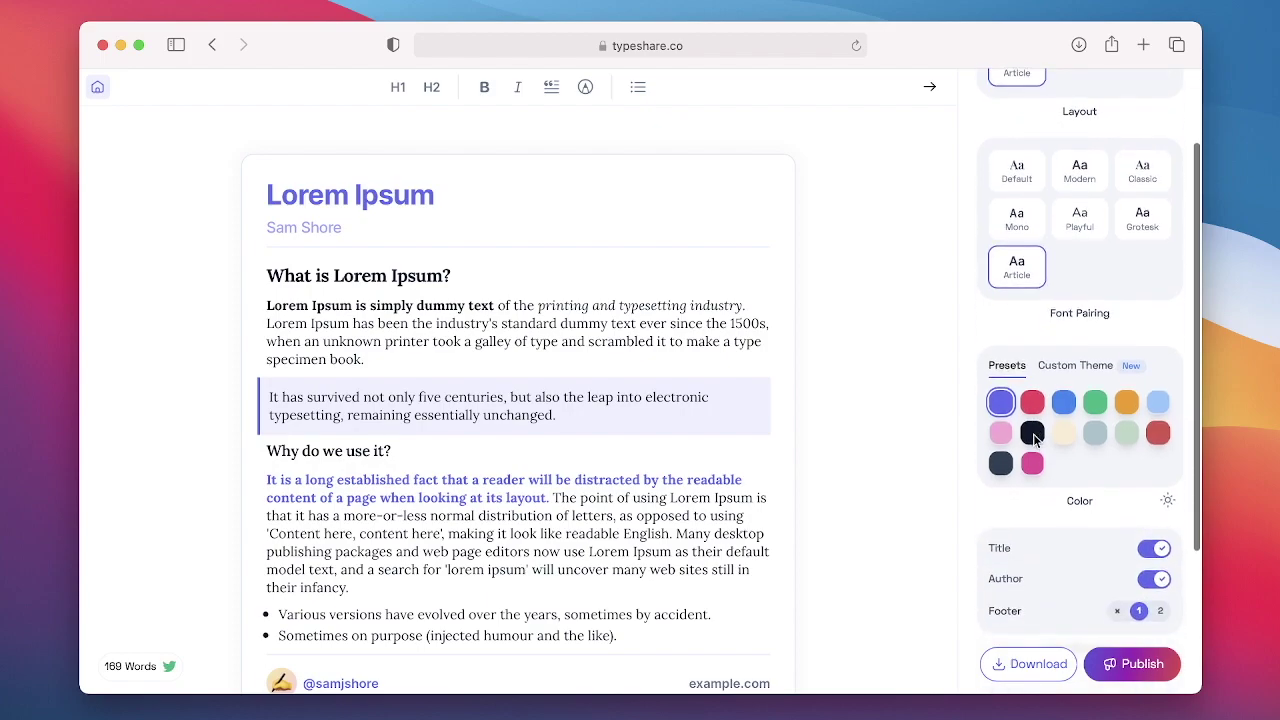
Toggle the essay title and author name off and back on.
{"action": "scroll", "coordinate": [1036, 442], "scroll_direction": "down", "scroll_amount": 2}
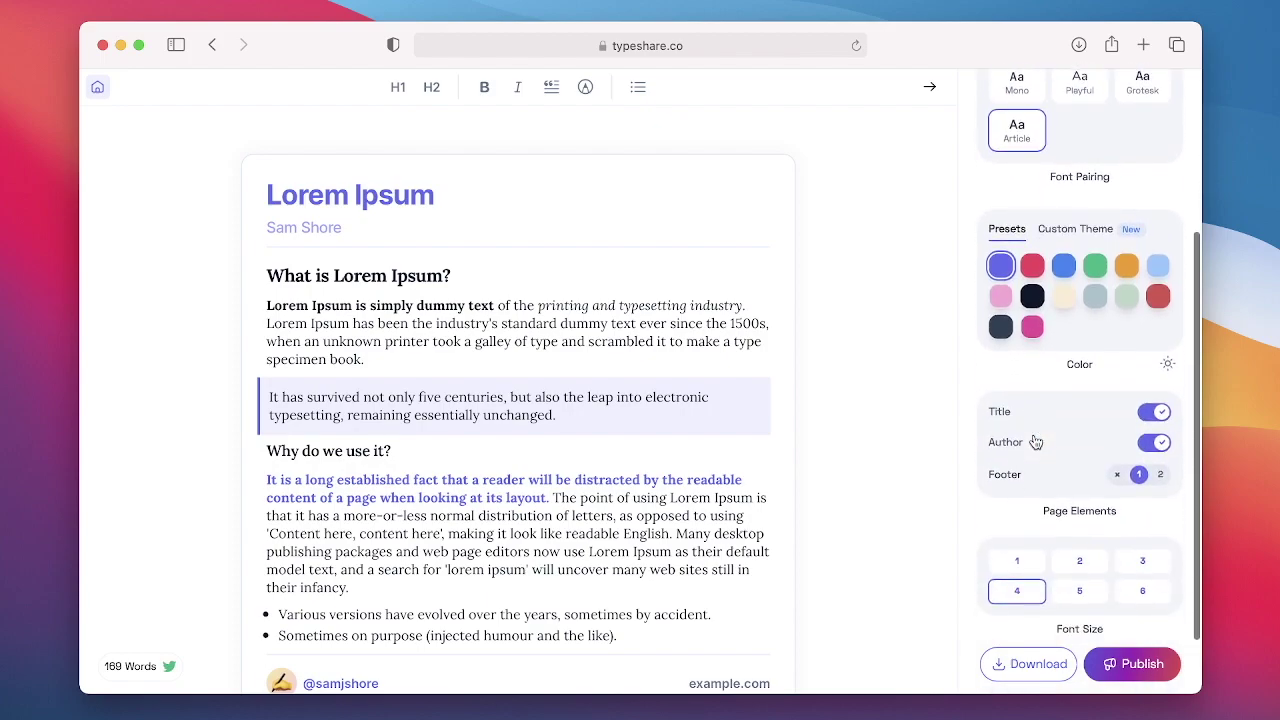
{"action": "left_click", "coordinate": [1160, 416]}
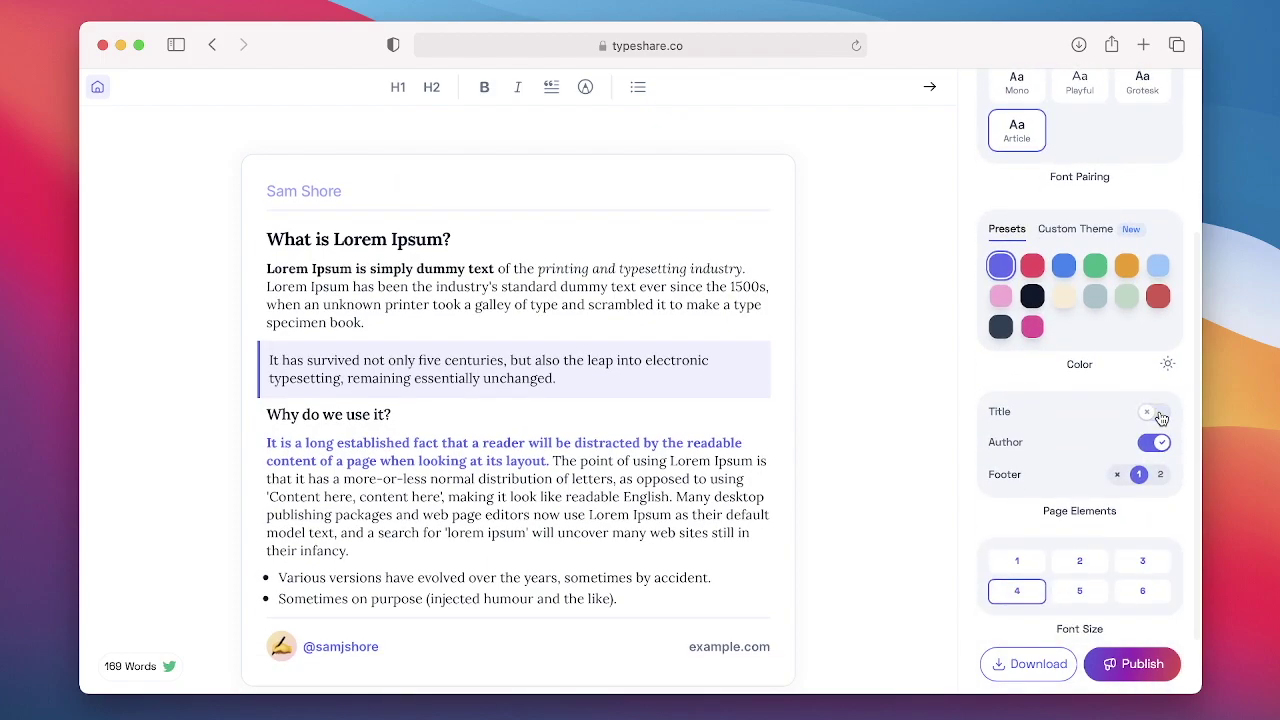
{"action": "left_click", "coordinate": [1160, 416]}
{"action": "left_click", "coordinate": [1159, 441]}
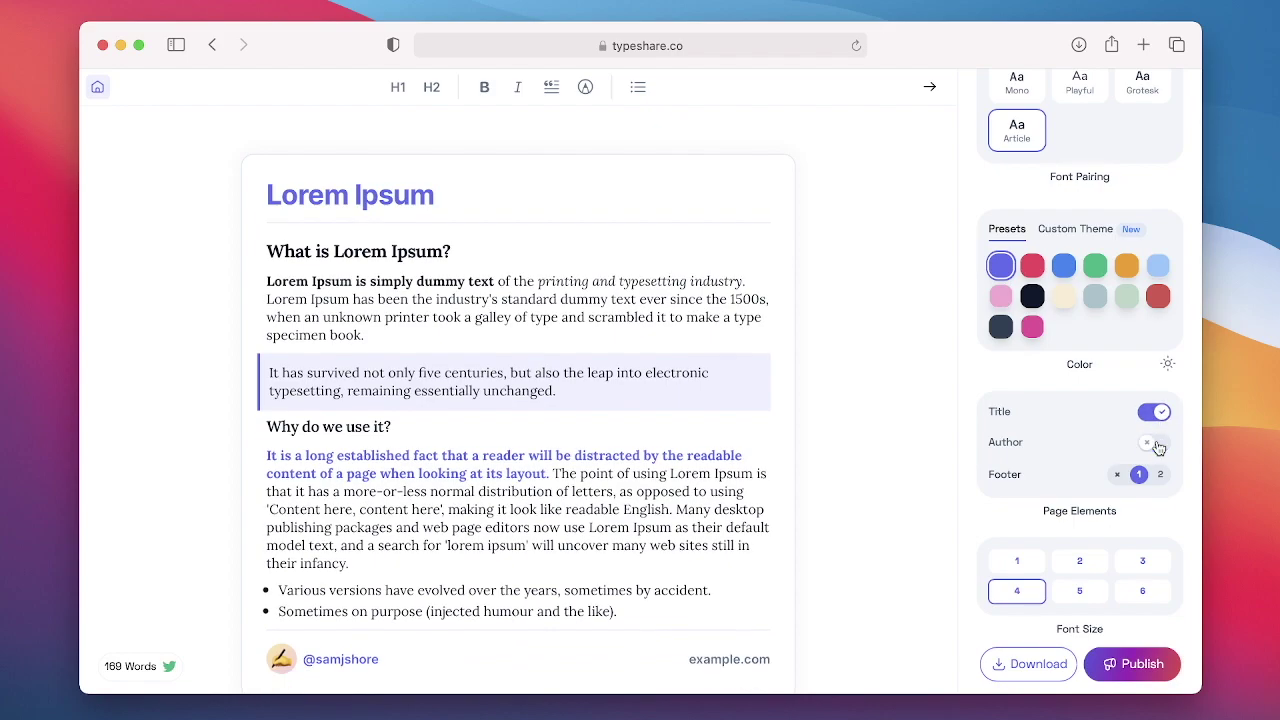
{"action": "left_click", "coordinate": [1159, 441]}
Set the footer website link to samjshore.com.
{"action": "scroll", "coordinate": [1159, 442], "scroll_direction": "up", "scroll_amount": 1}
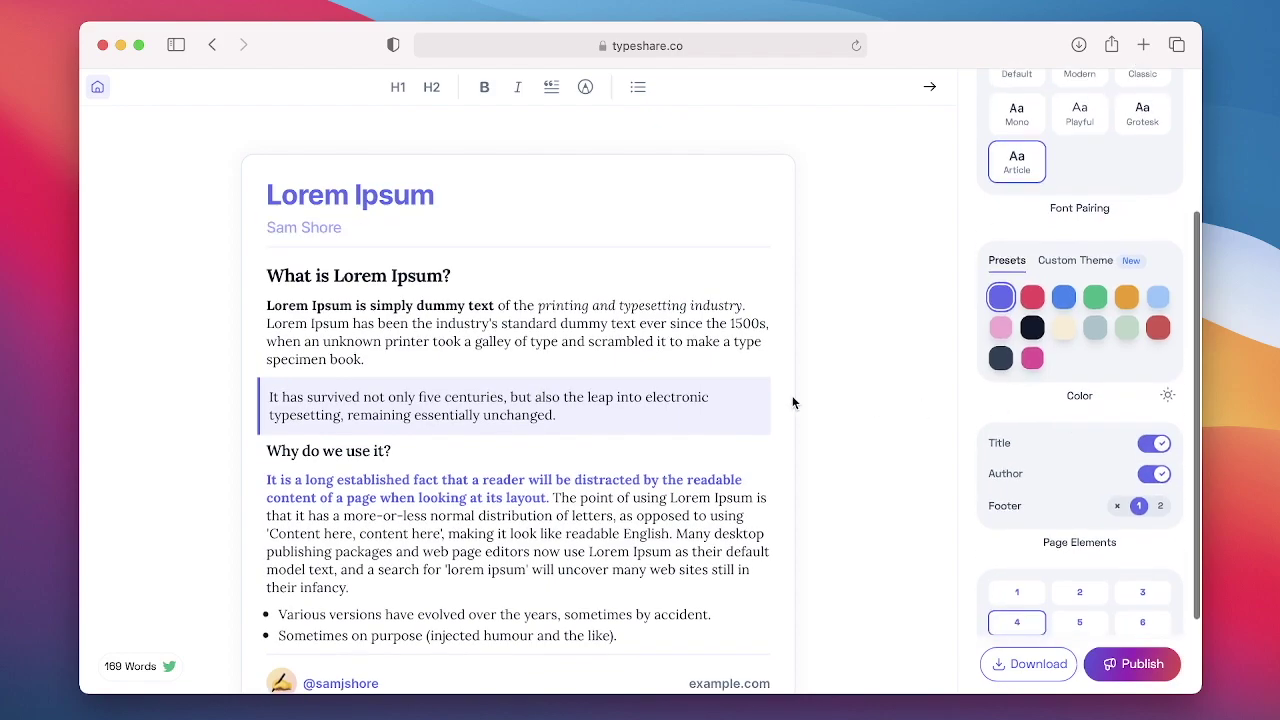
{"action": "scroll", "coordinate": [714, 564], "scroll_direction": "down", "scroll_amount": 2}
{"action": "type", "text": "samjshore.com"}
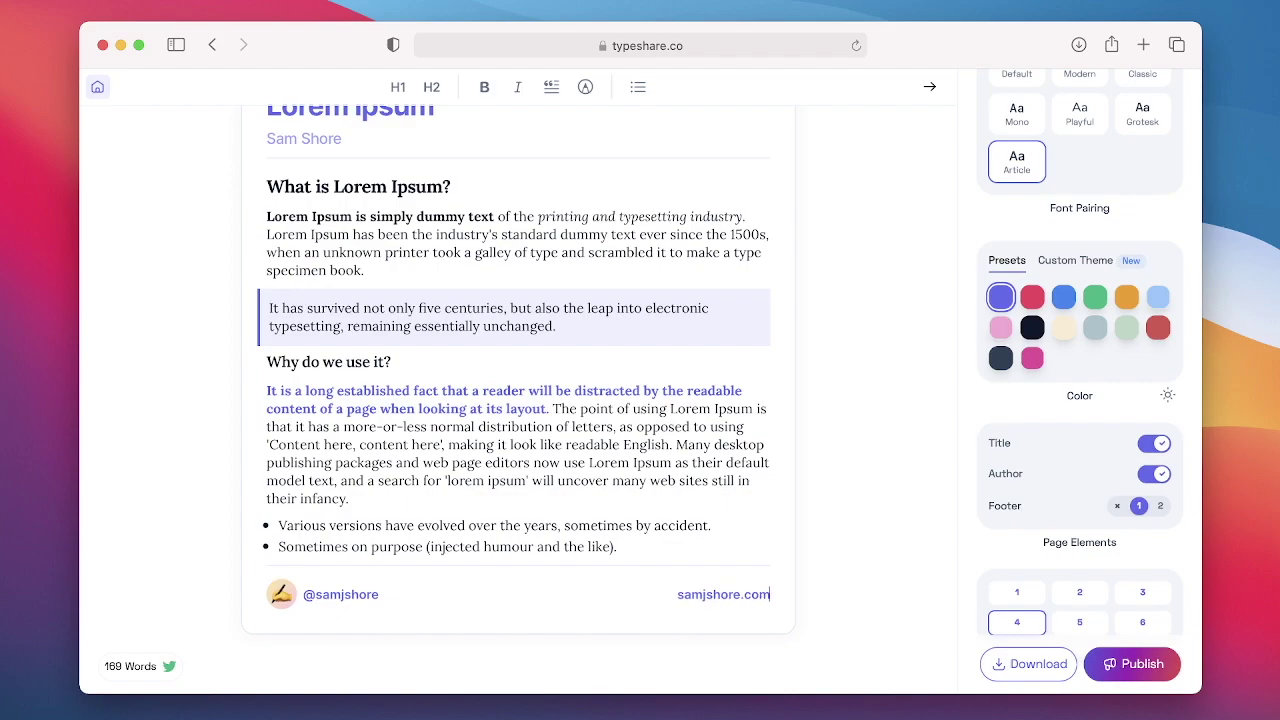
{"action": "scroll", "coordinate": [714, 514], "scroll_direction": "up", "scroll_amount": 2}
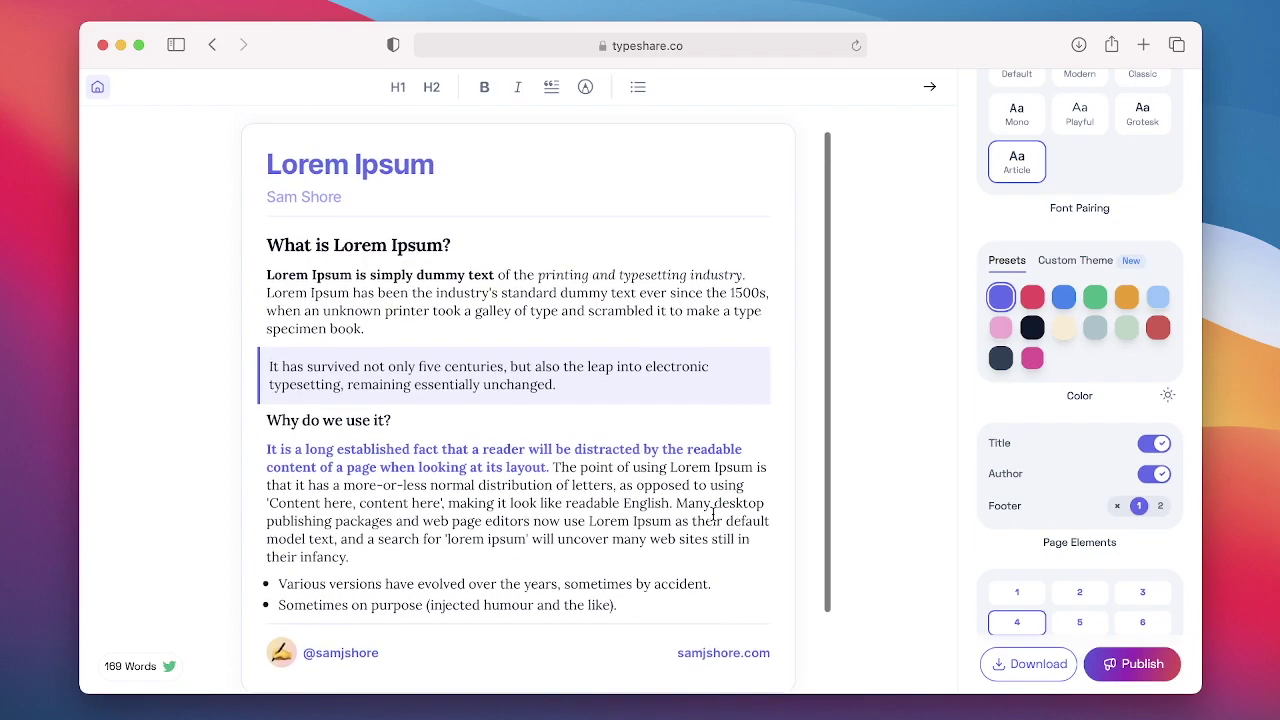
{"action": "scroll", "coordinate": [987, 413], "scroll_direction": "up", "scroll_amount": 2}
{"action": "scroll", "coordinate": [987, 413], "scroll_direction": "up", "scroll_amount": 1}
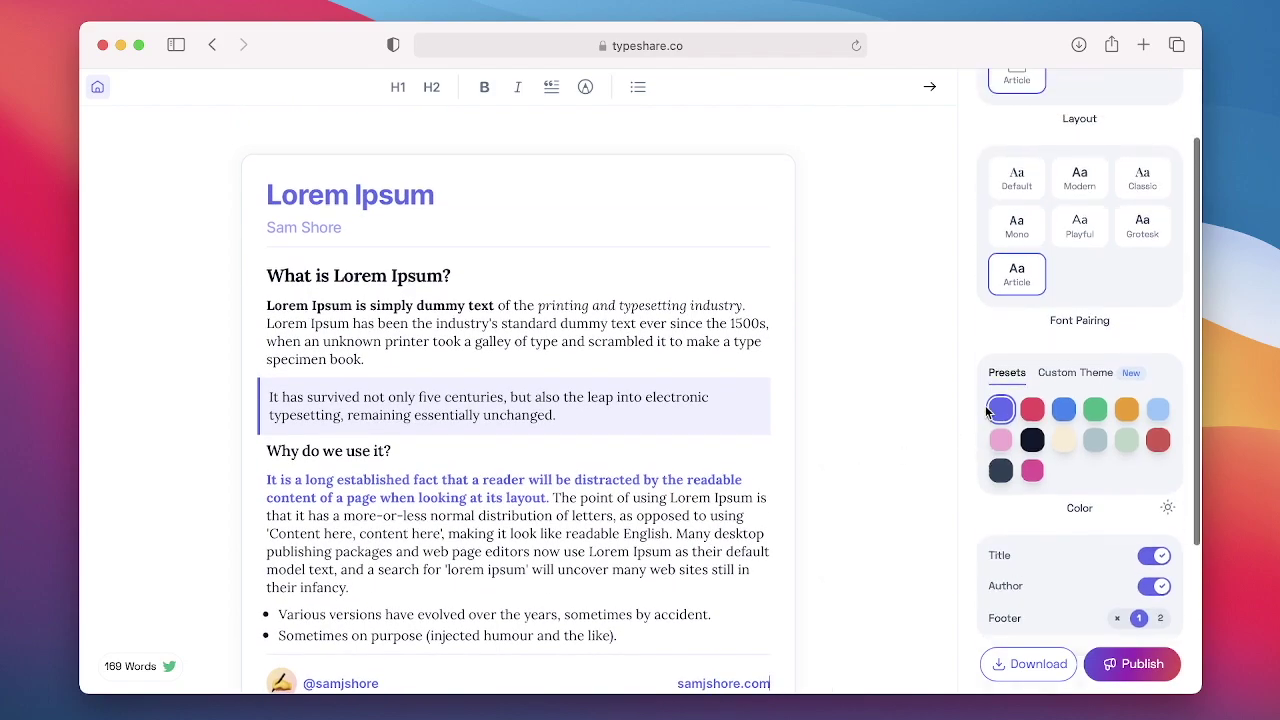
{"action": "left_click", "coordinate": [1068, 380]}
Set the essay's body text colour to pink.
{"action": "scroll", "coordinate": [1060, 382], "scroll_direction": "down", "scroll_amount": 1}
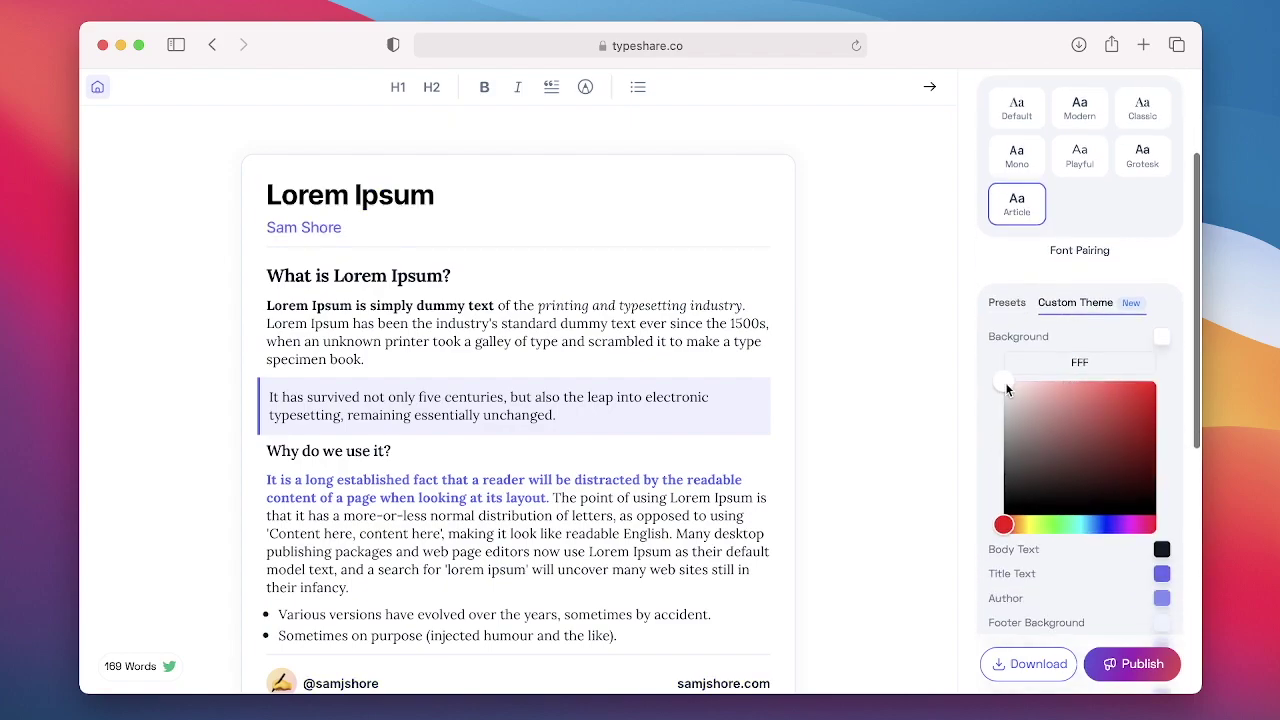
{"action": "mouse_move", "coordinate": [1005, 382]}
{"action": "left_mouse_down"}
{"action": "mouse_move", "coordinate": [1022, 373]}
{"action": "mouse_move", "coordinate": [1013, 382]}
{"action": "left_mouse_up"}
{"action": "left_click", "coordinate": [1162, 552]}
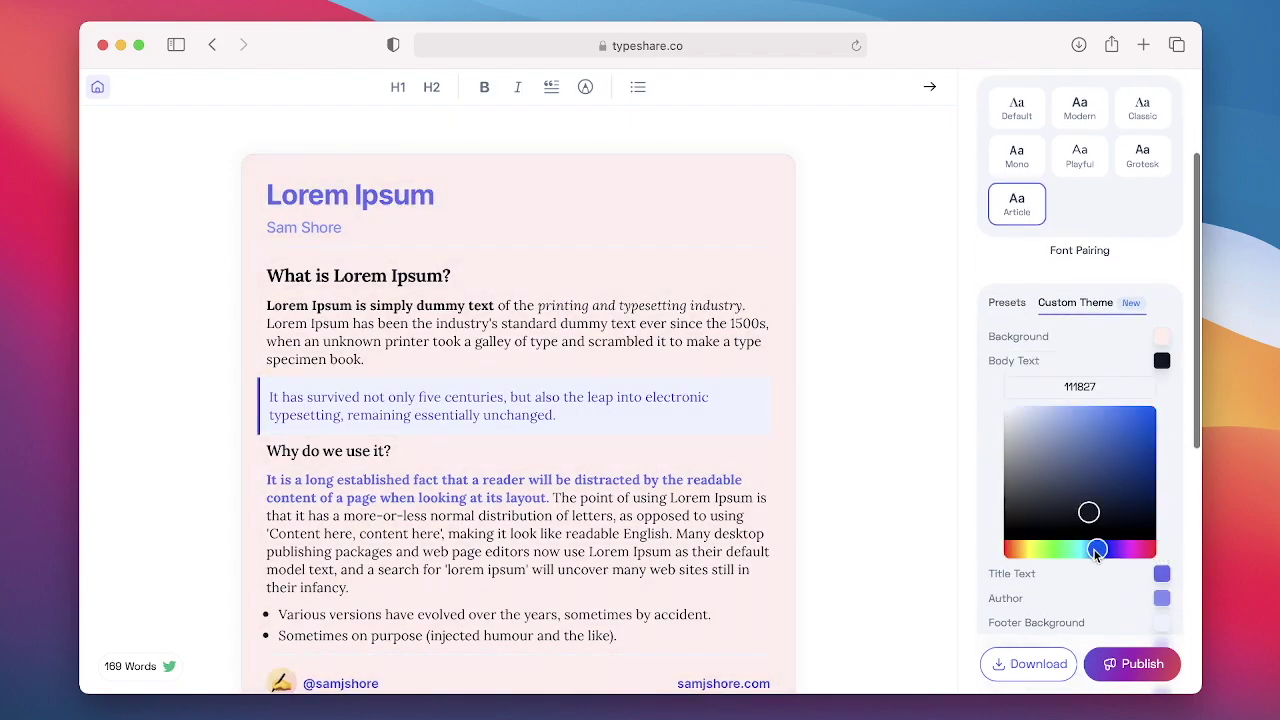
{"action": "left_click_drag", "start_coordinate": [1095, 549], "coordinate": [1146, 549]}
{"action": "left_click_drag", "start_coordinate": [1119, 462], "coordinate": [1121, 417]}
{"action": "scroll", "coordinate": [1075, 318], "scroll_direction": "down", "scroll_amount": 1}
{"action": "scroll", "coordinate": [1073, 318], "scroll_direction": "down", "scroll_amount": 1}
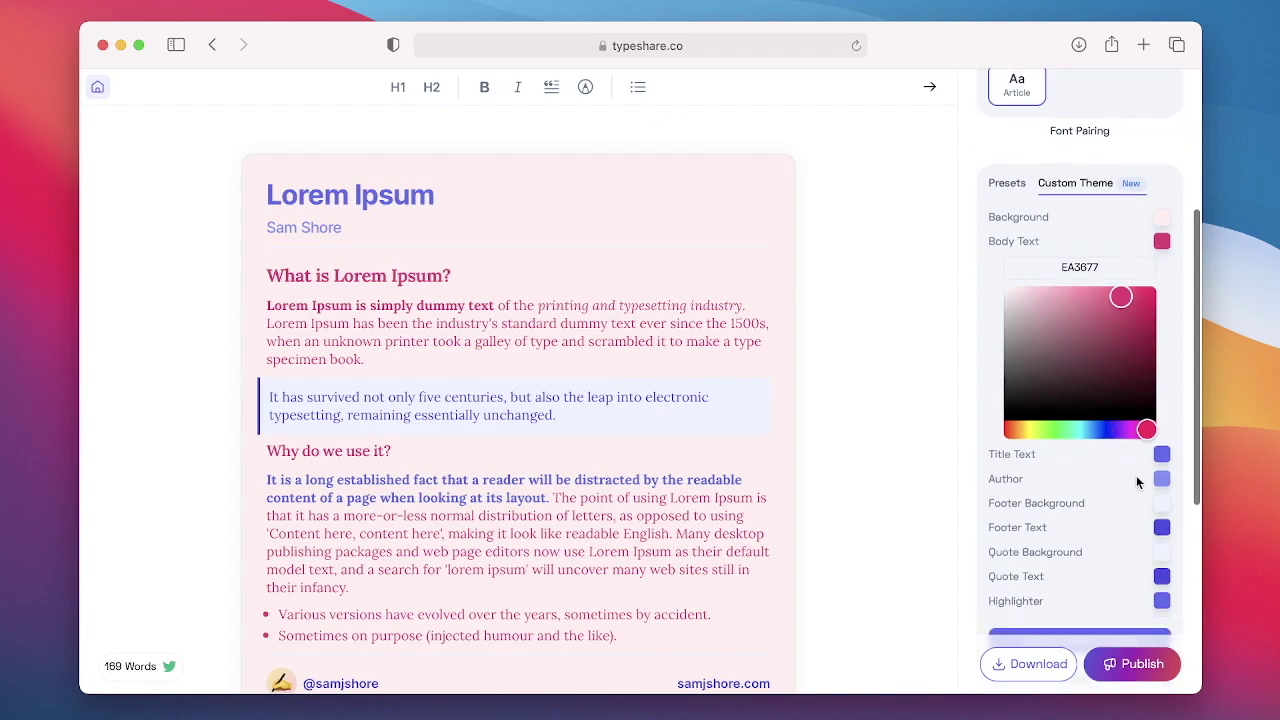
Make the quote block background bright blue and its text white.
{"action": "left_click", "coordinate": [1161, 550]}
{"action": "left_click_drag", "start_coordinate": [1116, 406], "coordinate": [1143, 406]}
{"action": "scroll", "coordinate": [1100, 420], "scroll_direction": "down", "scroll_amount": 2}
{"action": "left_click", "coordinate": [1162, 443]}
{"action": "left_click_drag", "start_coordinate": [1083, 336], "coordinate": [1003, 294]}
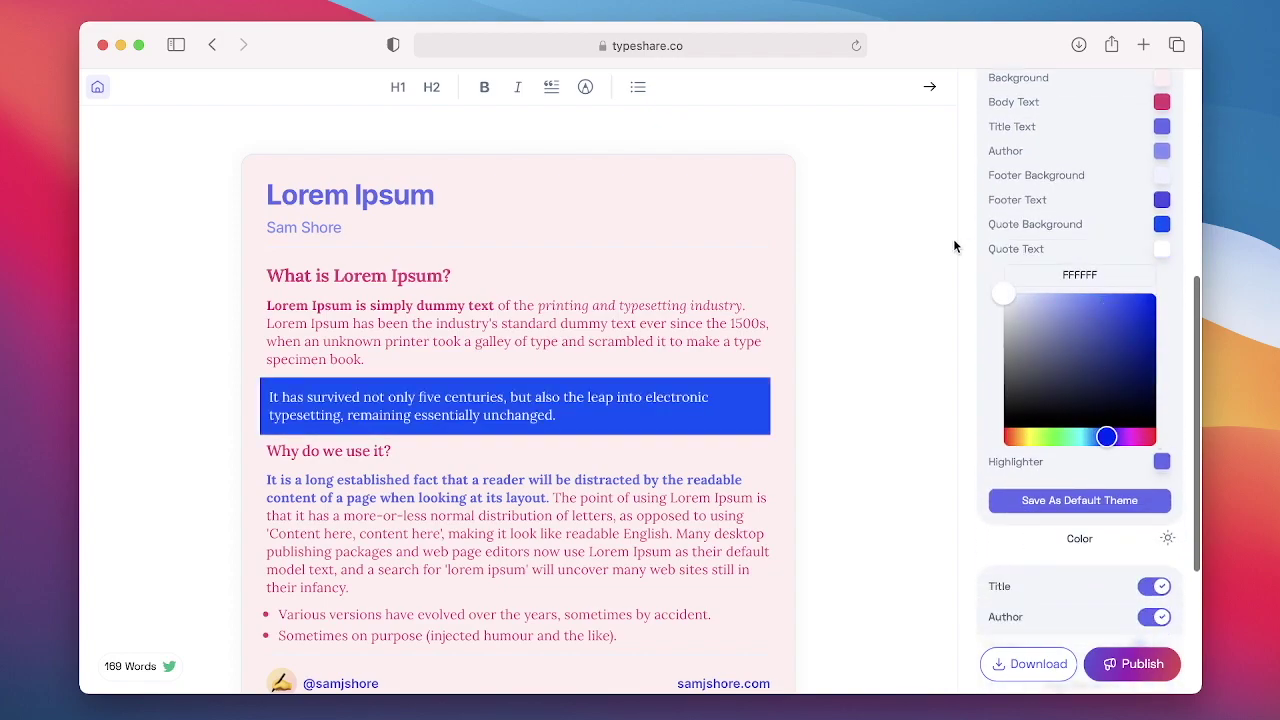
Set the card background to pale pink FFF9F9.
{"action": "scroll", "coordinate": [1110, 200], "scroll_direction": "up", "scroll_amount": 2}
{"action": "left_click", "coordinate": [1160, 141]}
{"action": "left_click_drag", "start_coordinate": [1085, 306], "coordinate": [1008, 188]}
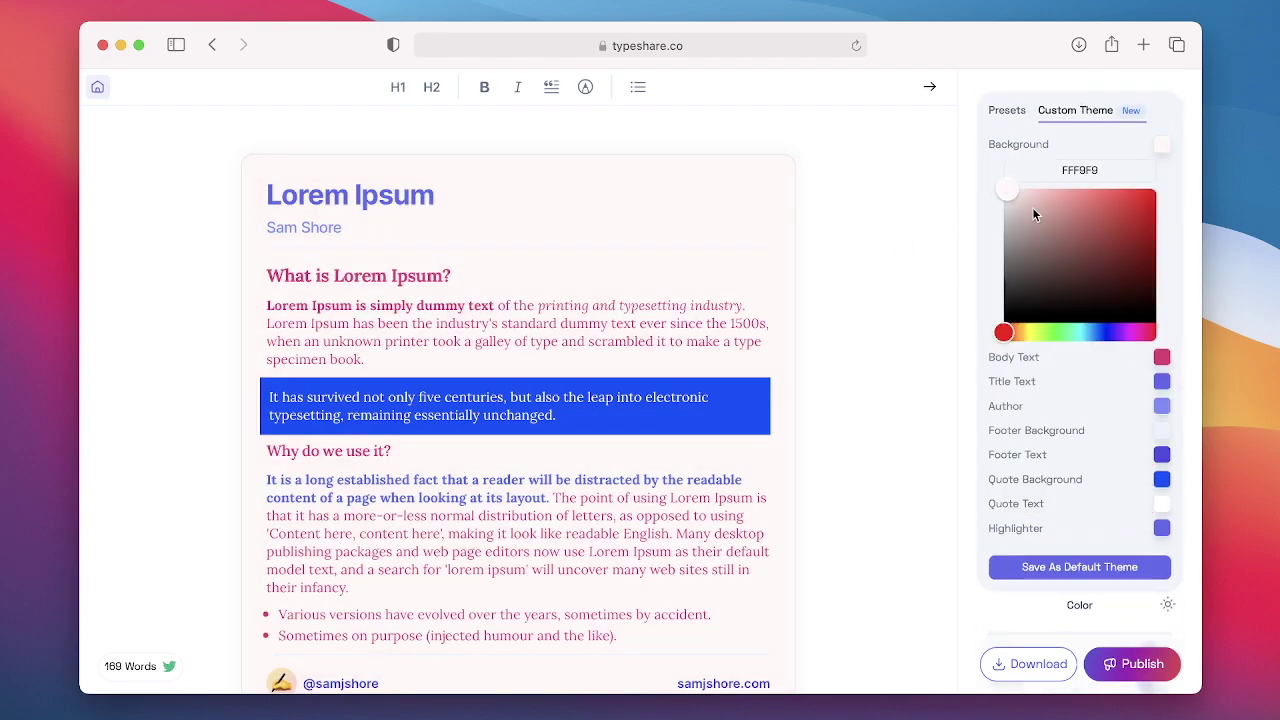
Try the dark, cream, reddish and light blue presets, restore the custom pink theme, and publish.
{"action": "scroll", "coordinate": [1035, 250], "scroll_direction": "up", "scroll_amount": 5}
{"action": "left_click", "coordinate": [1001, 481]}
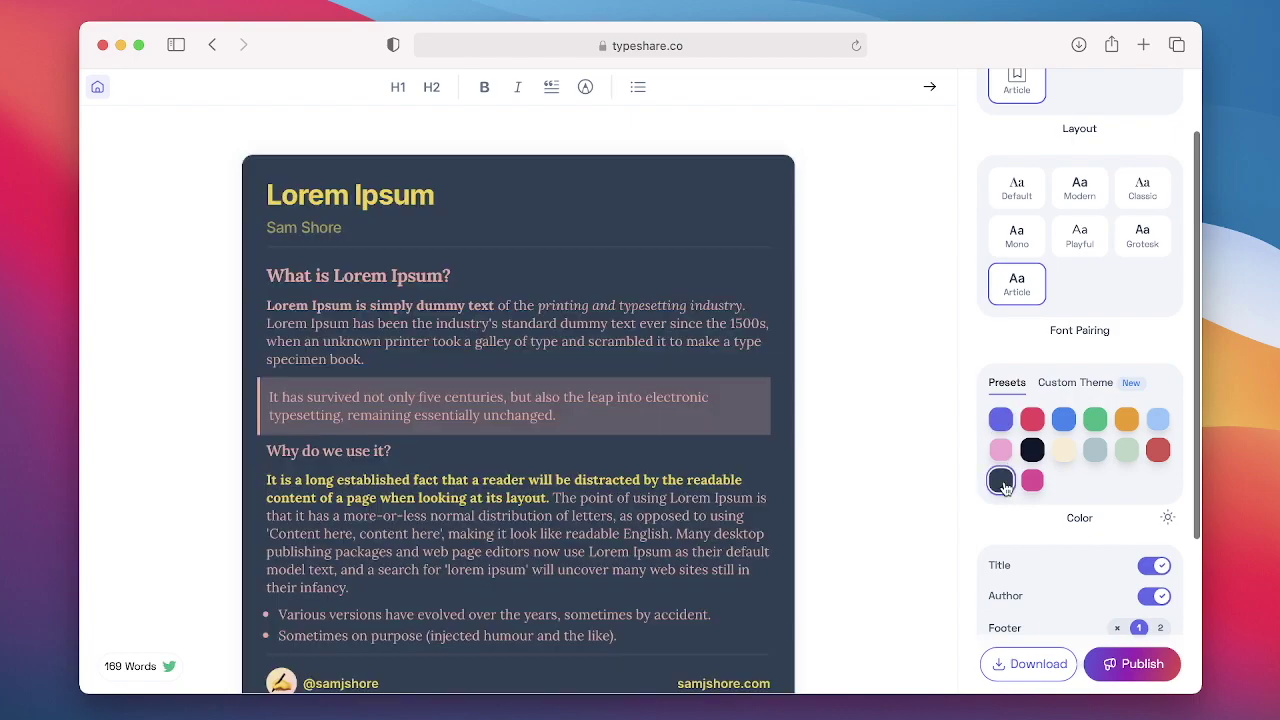
{"action": "left_click", "coordinate": [1064, 452]}
{"action": "left_click", "coordinate": [1156, 454]}
{"action": "left_click", "coordinate": [1158, 421]}
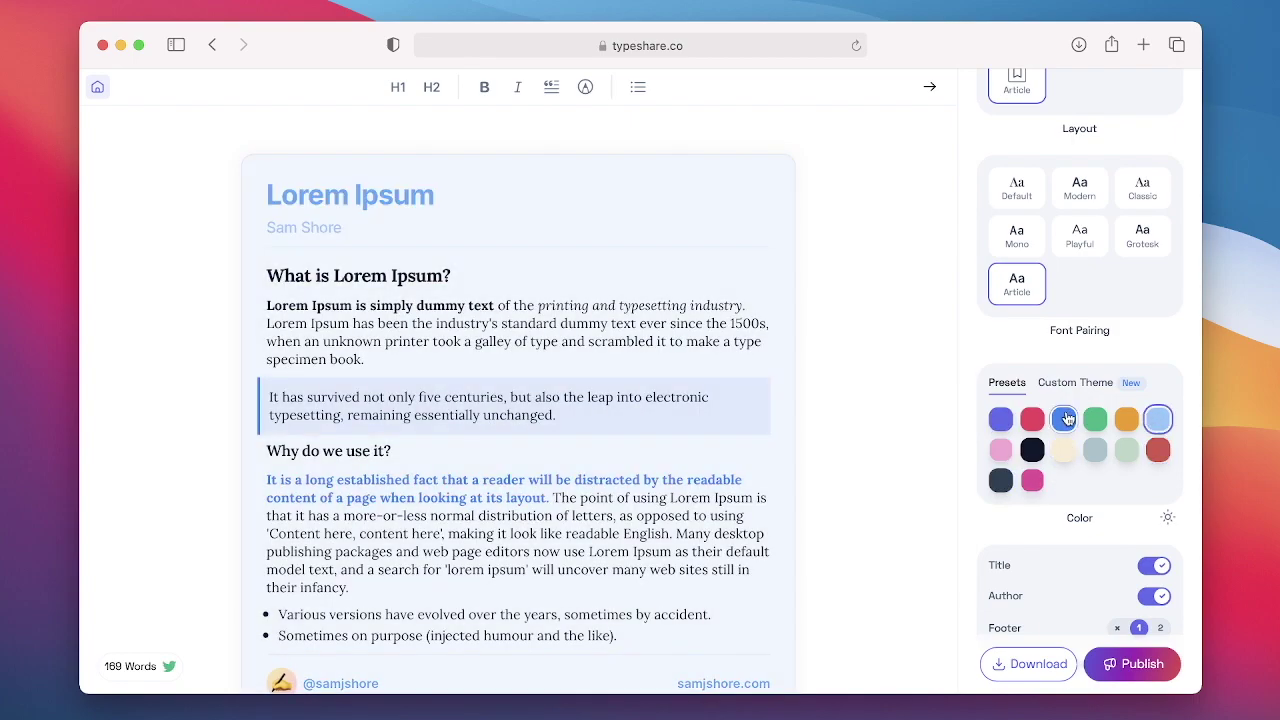
{"action": "left_click", "coordinate": [1064, 419]}
{"action": "left_click", "coordinate": [1001, 481]}
{"action": "left_click", "coordinate": [1075, 382]}
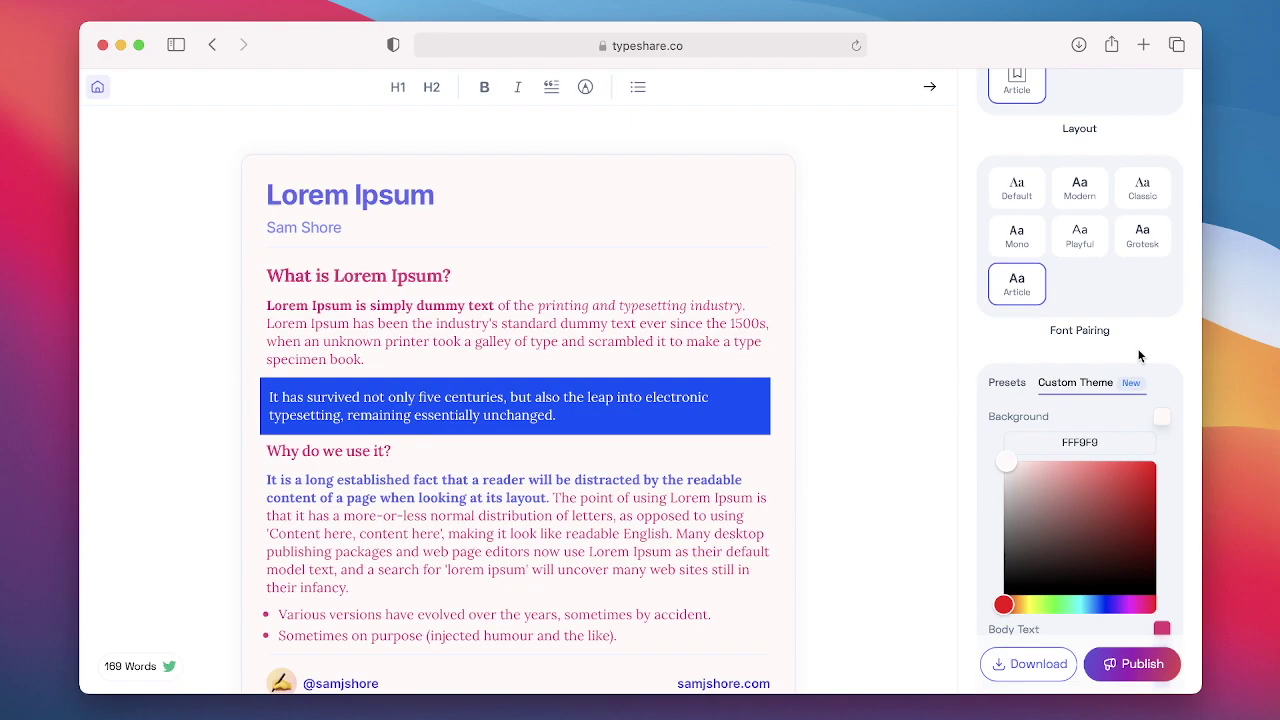
{"action": "scroll", "coordinate": [1153, 356], "scroll_direction": "down", "scroll_amount": 5}
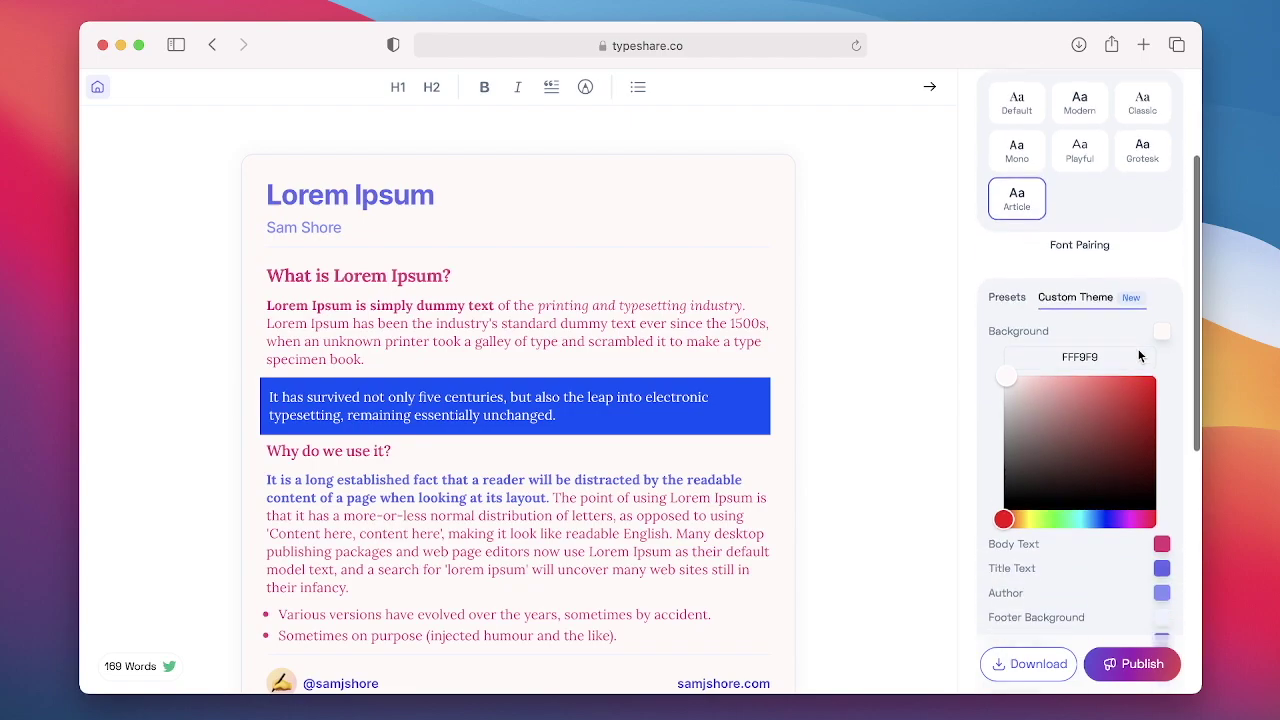
{"action": "left_click", "coordinate": [1134, 663]}
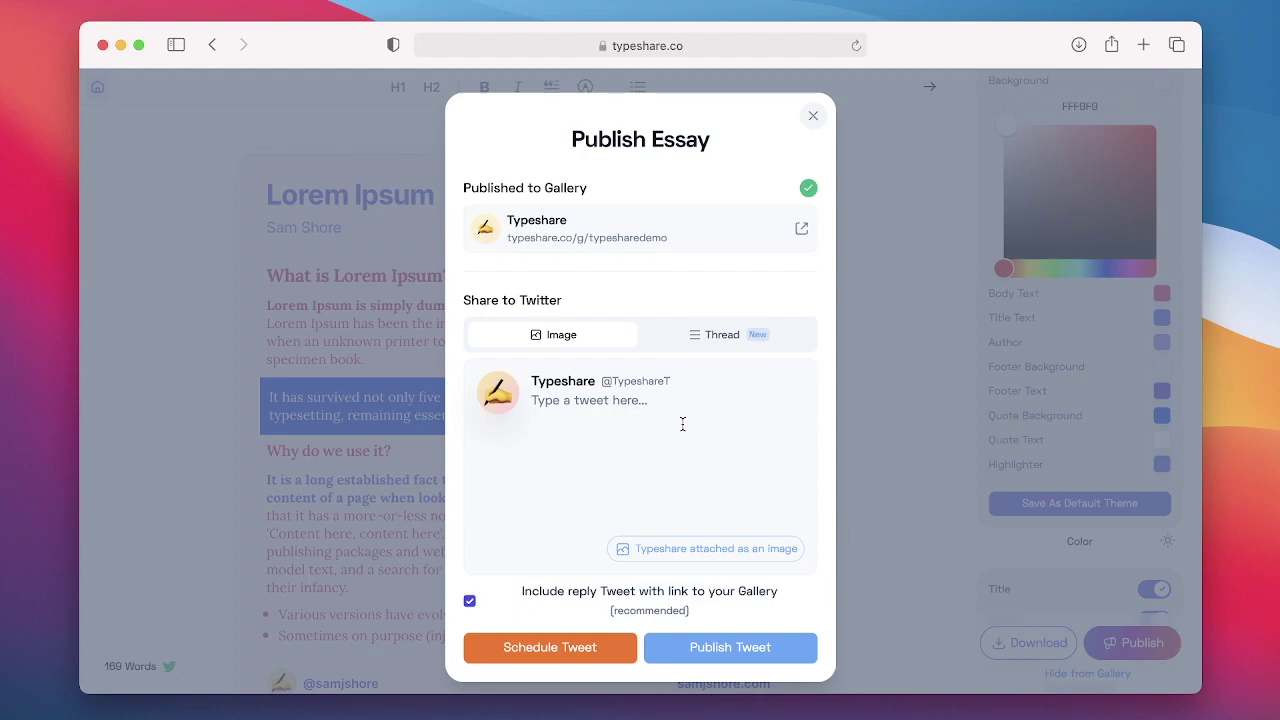
Open the gallery page, check the Threads and Essays lists, and view the Lorem Ipsum essay.
{"action": "left_click", "coordinate": [803, 231]}
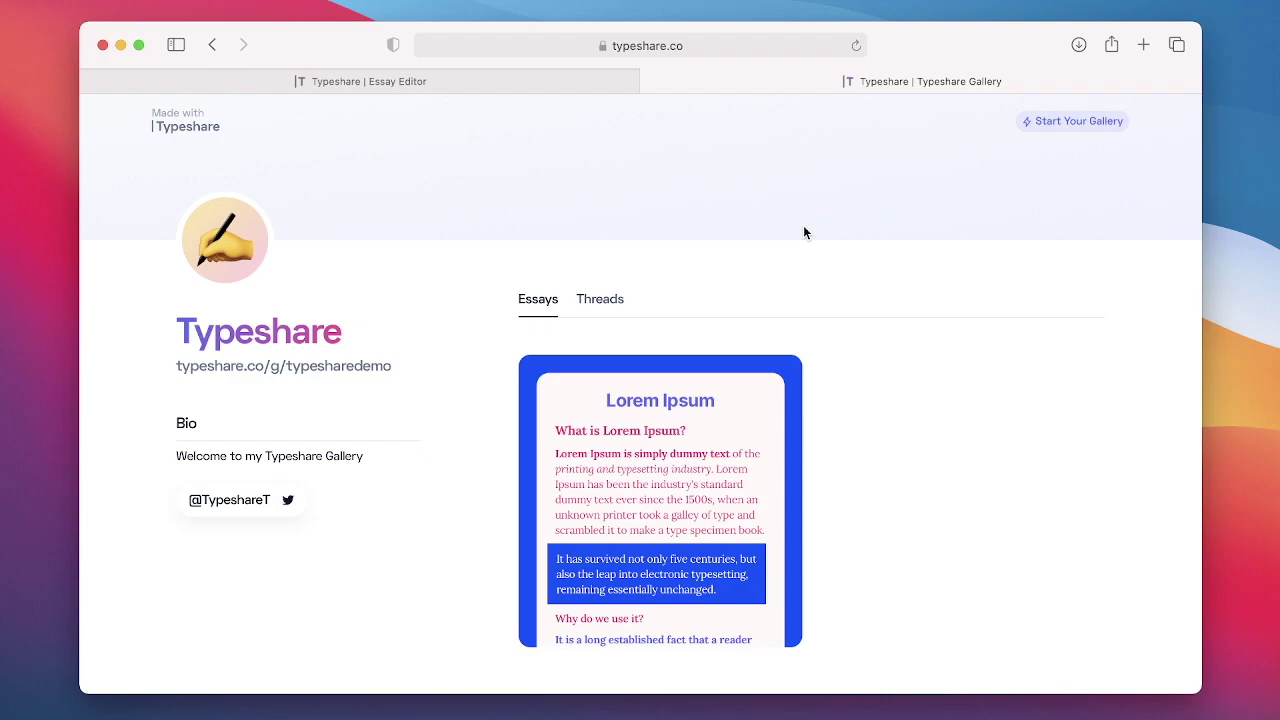
{"action": "left_click", "coordinate": [615, 302]}
{"action": "left_click", "coordinate": [548, 303]}
{"action": "left_click", "coordinate": [551, 455]}
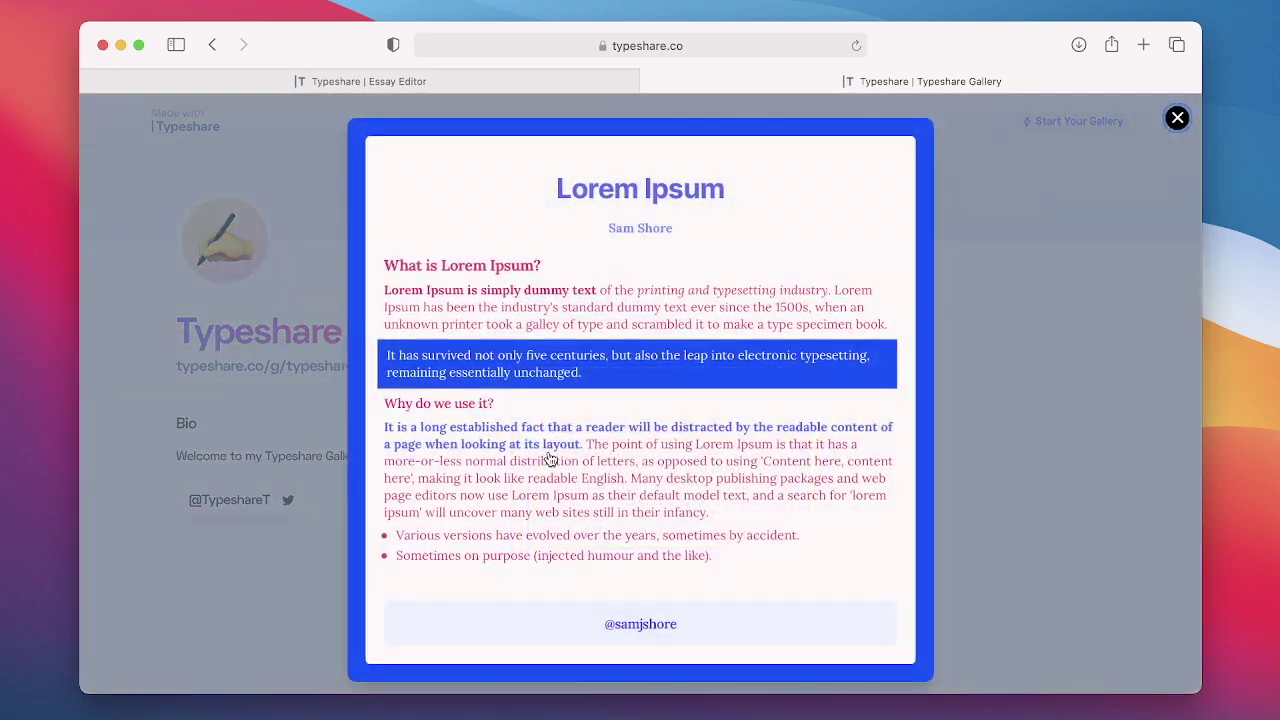
{"action": "left_click", "coordinate": [1178, 119]}
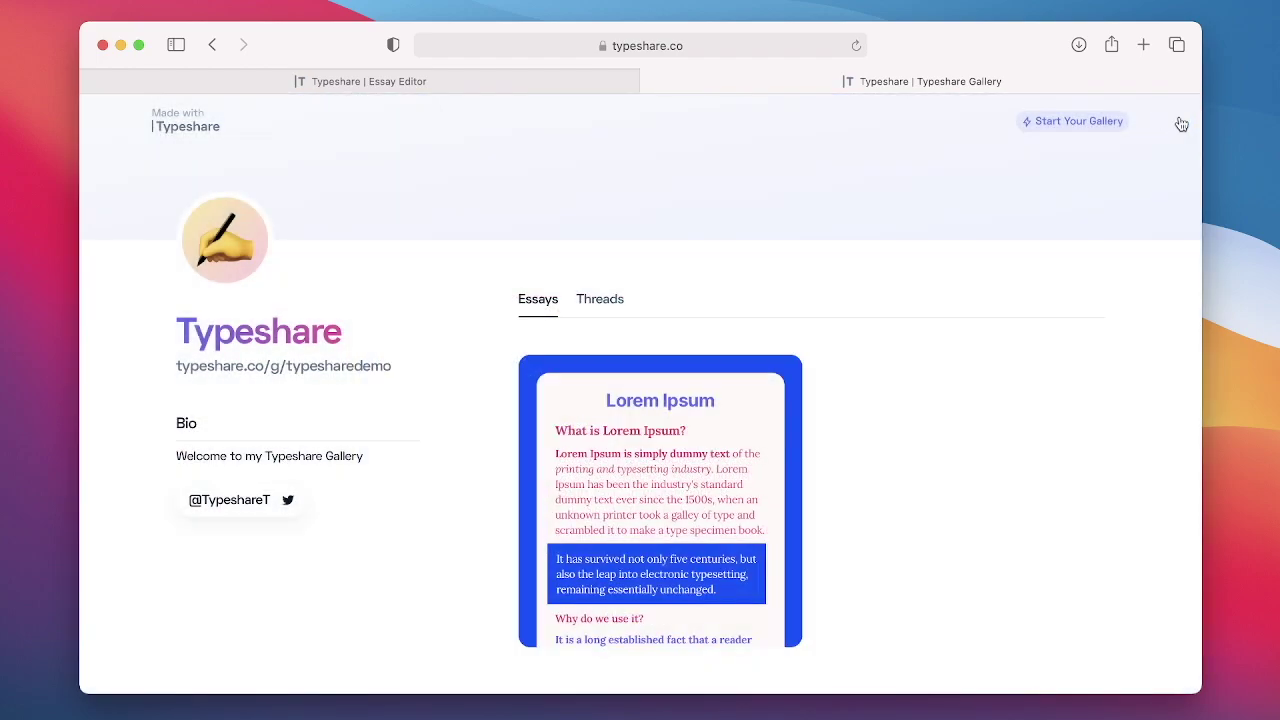
Back in the editor, write the accompanying tweet 'This is a tweet'.
{"action": "left_click", "coordinate": [357, 80]}
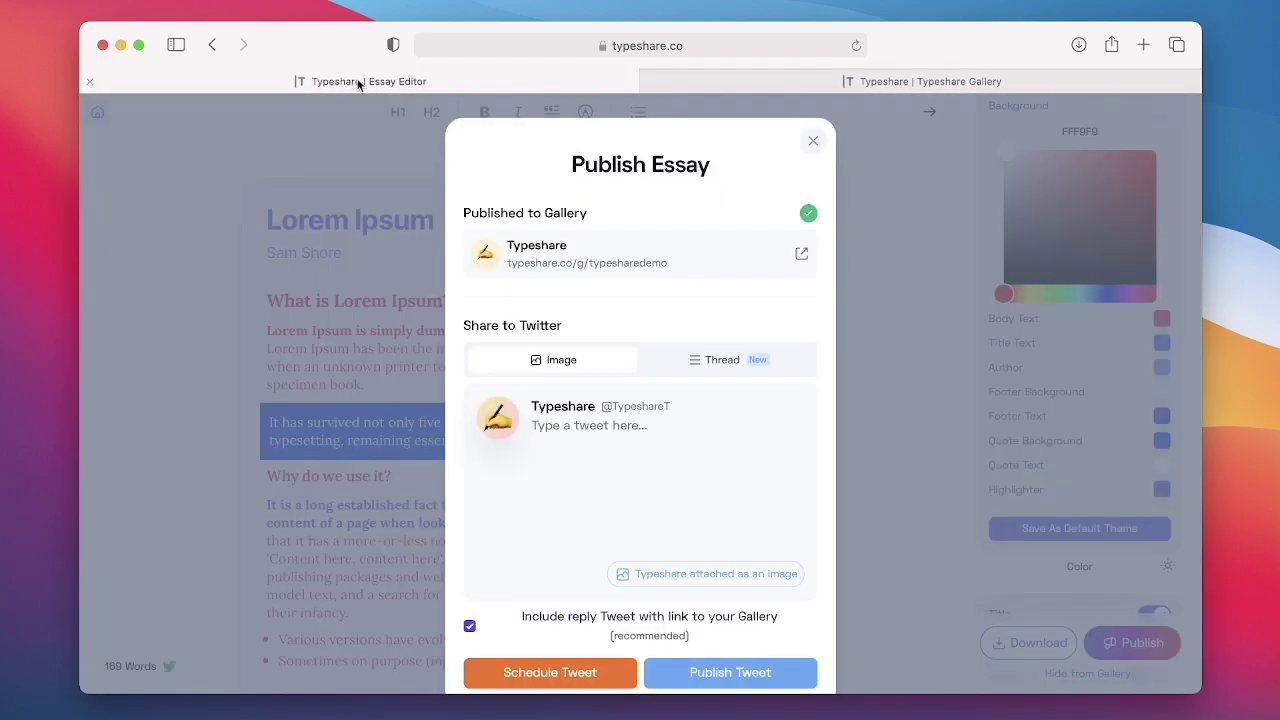
{"action": "left_click", "coordinate": [556, 450]}
{"action": "type", "text": "Th"}
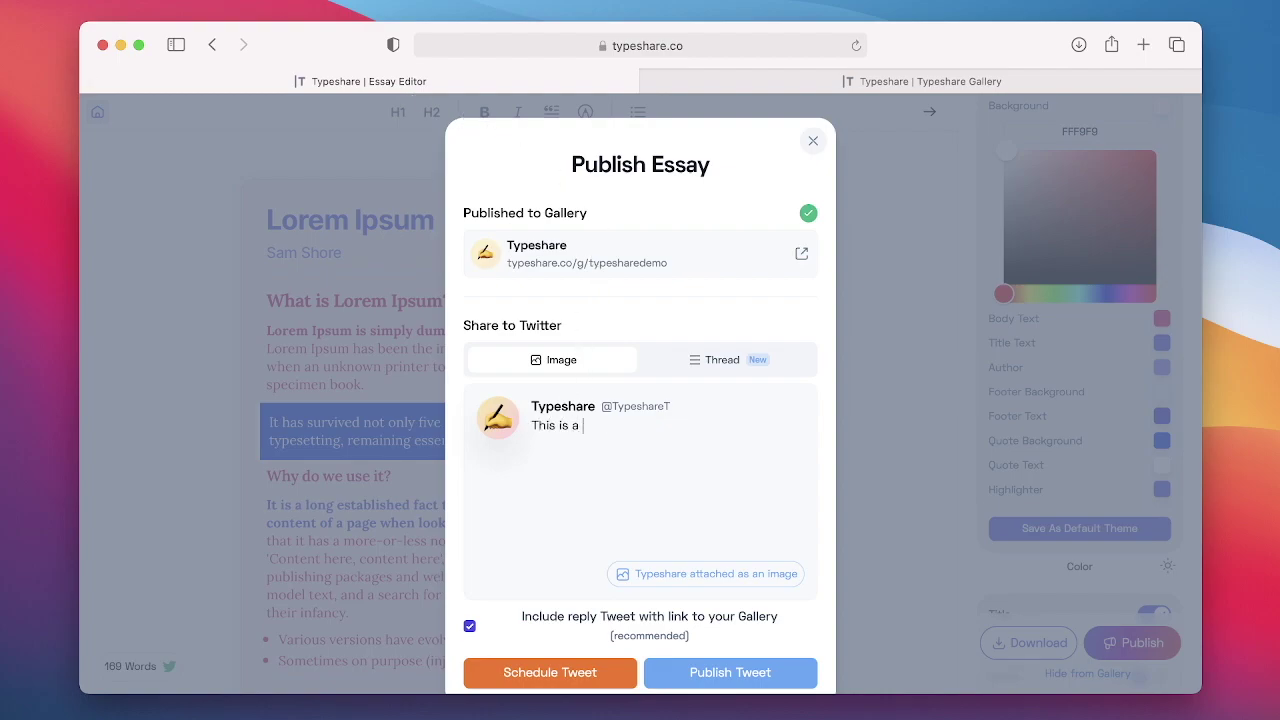
{"action": "type", "text": "is is a tweet for the Typeshare Demo!"}
Share the essay as an image rather than a thread, post it, and open the tweet.
{"action": "left_click", "coordinate": [697, 361]}
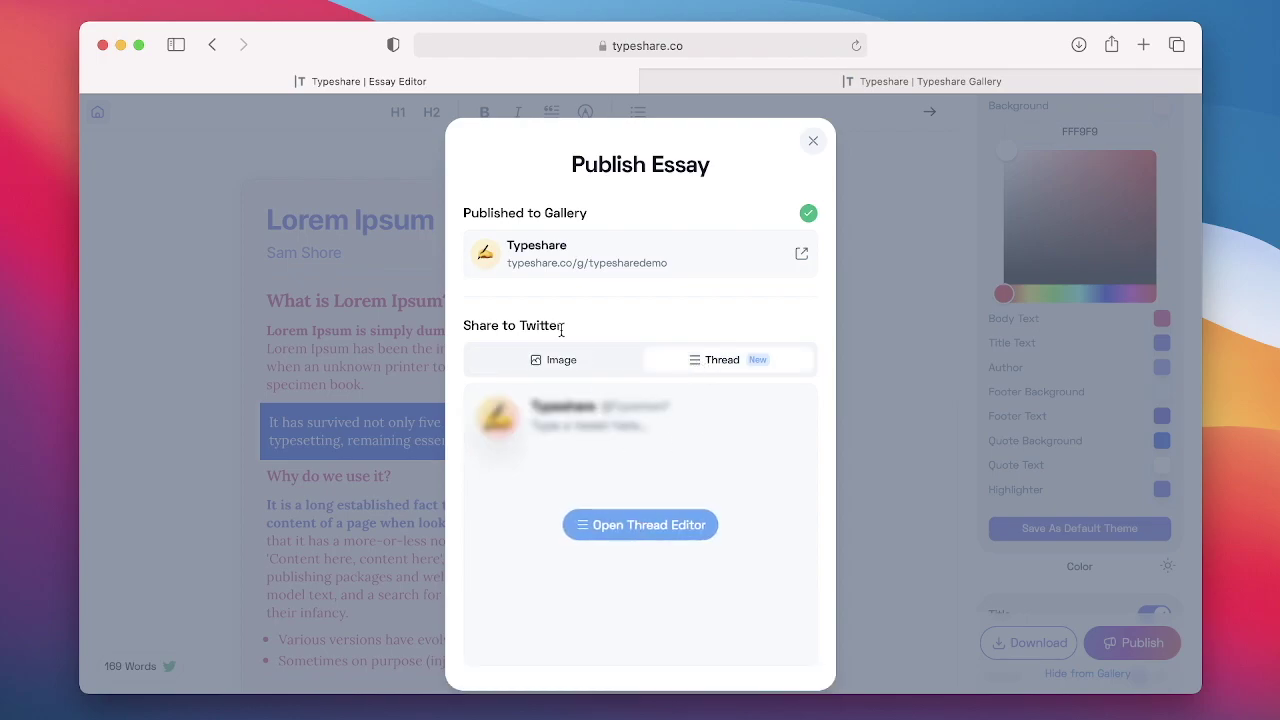
{"action": "left_click", "coordinate": [555, 362]}
{"action": "scroll", "coordinate": [702, 475], "scroll_direction": "down", "scroll_amount": 2}
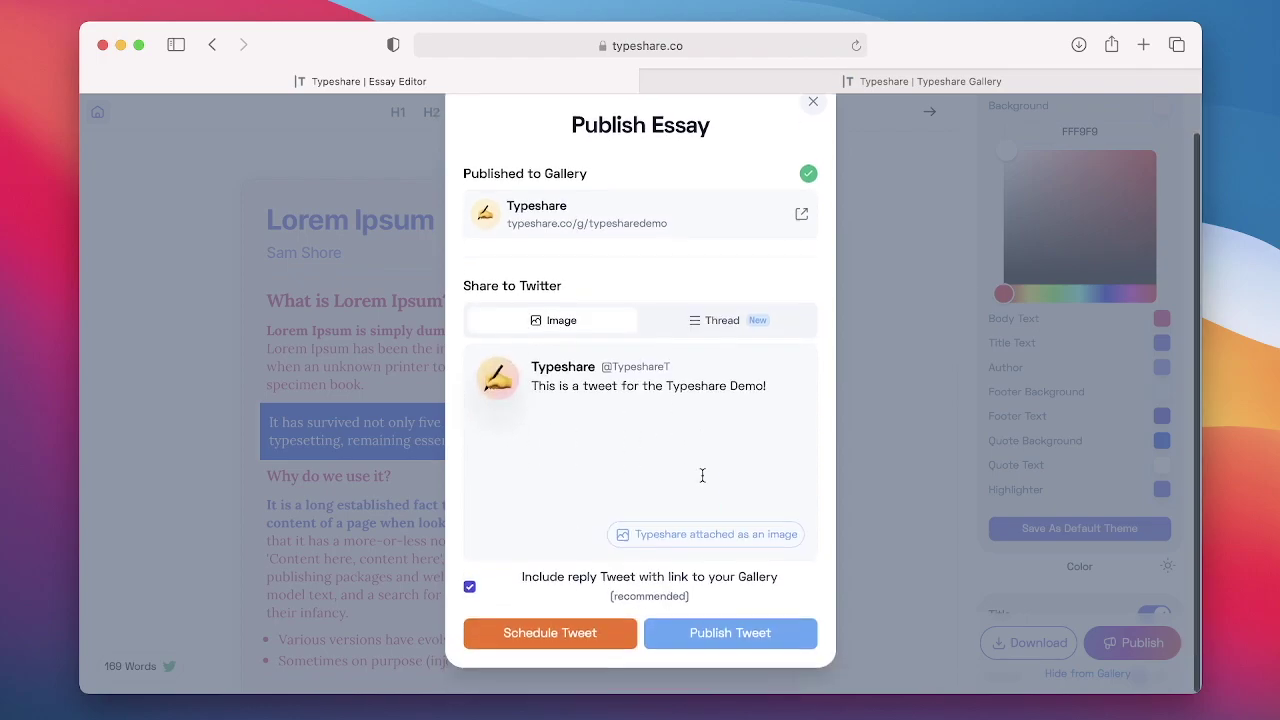
{"action": "left_click", "coordinate": [718, 640]}
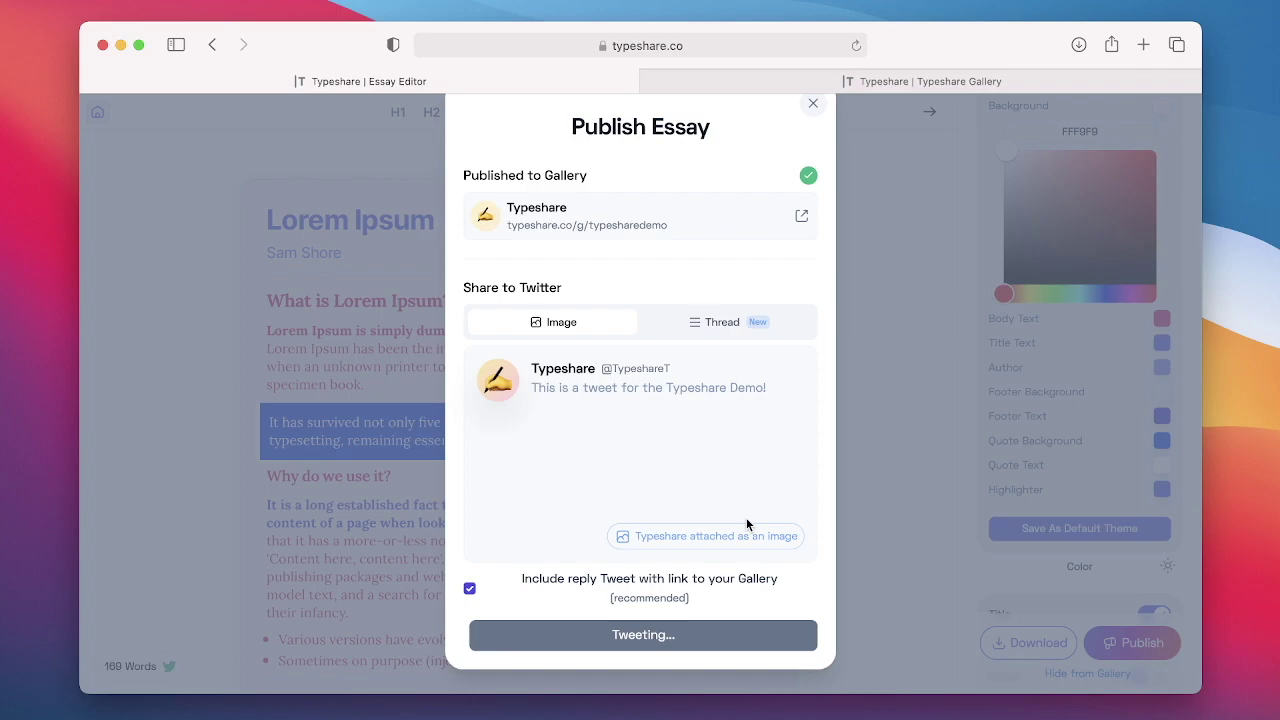
{"action": "left_click", "coordinate": [692, 637]}
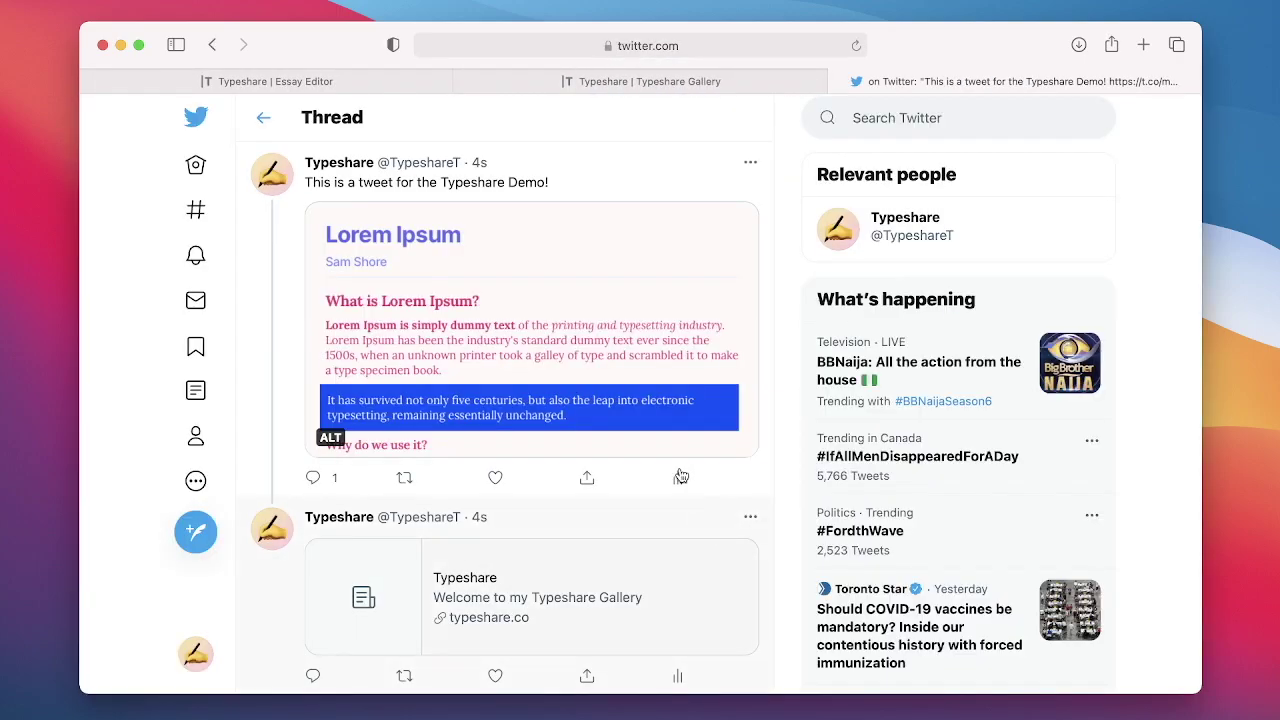
View the tweet's essay image full screen, then close it.
{"action": "left_click", "coordinate": [477, 352]}
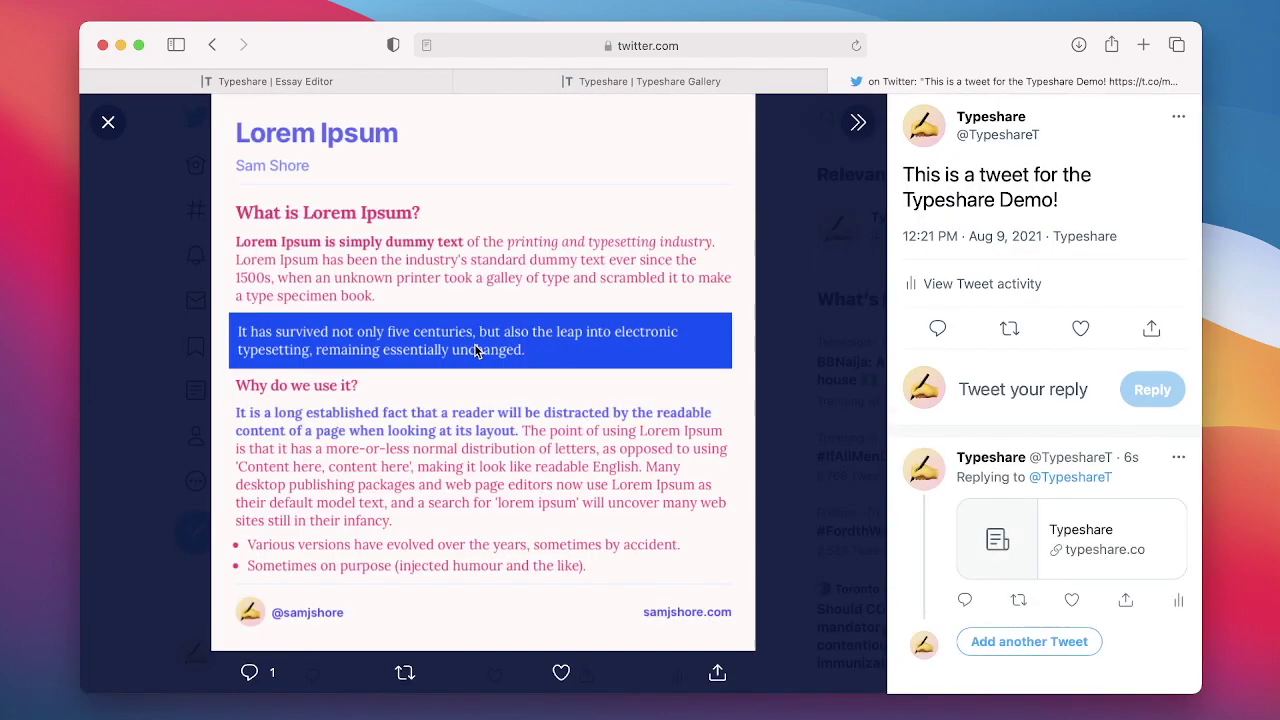
{"action": "left_click", "coordinate": [106, 121]}
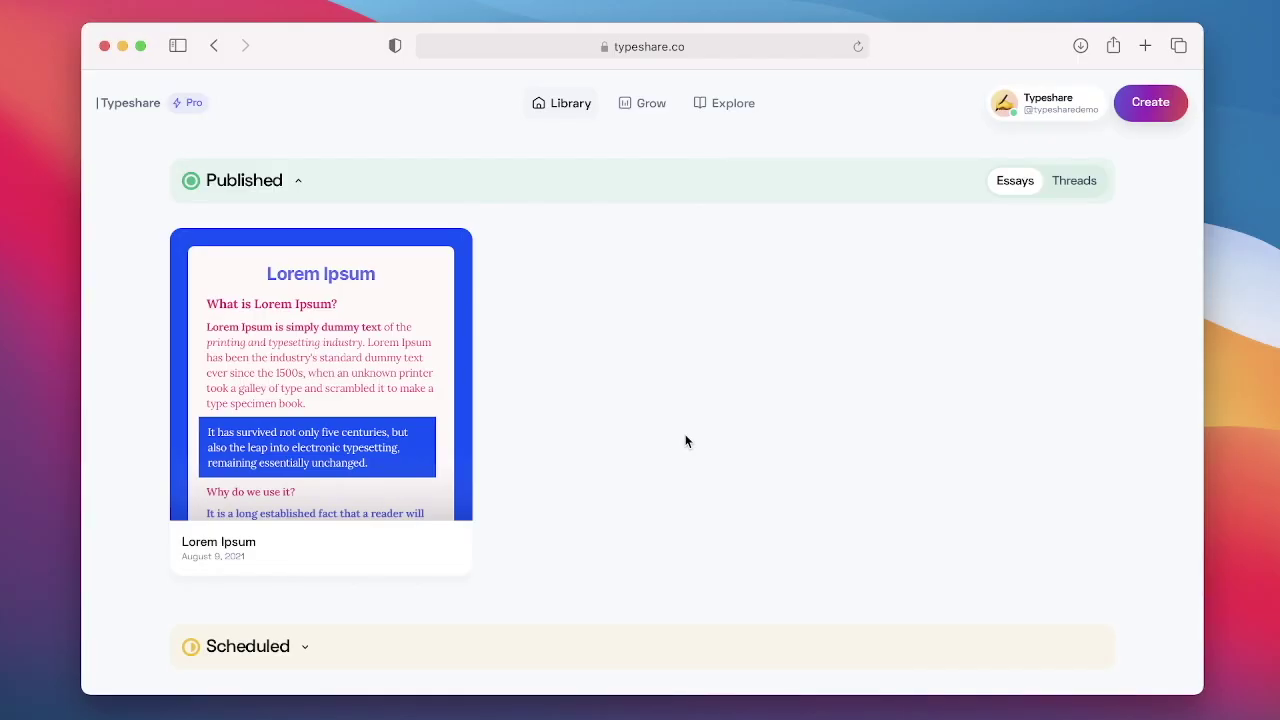
Create a new Twitter thread from the Blank Thread template.
{"action": "left_click", "coordinate": [1165, 117]}
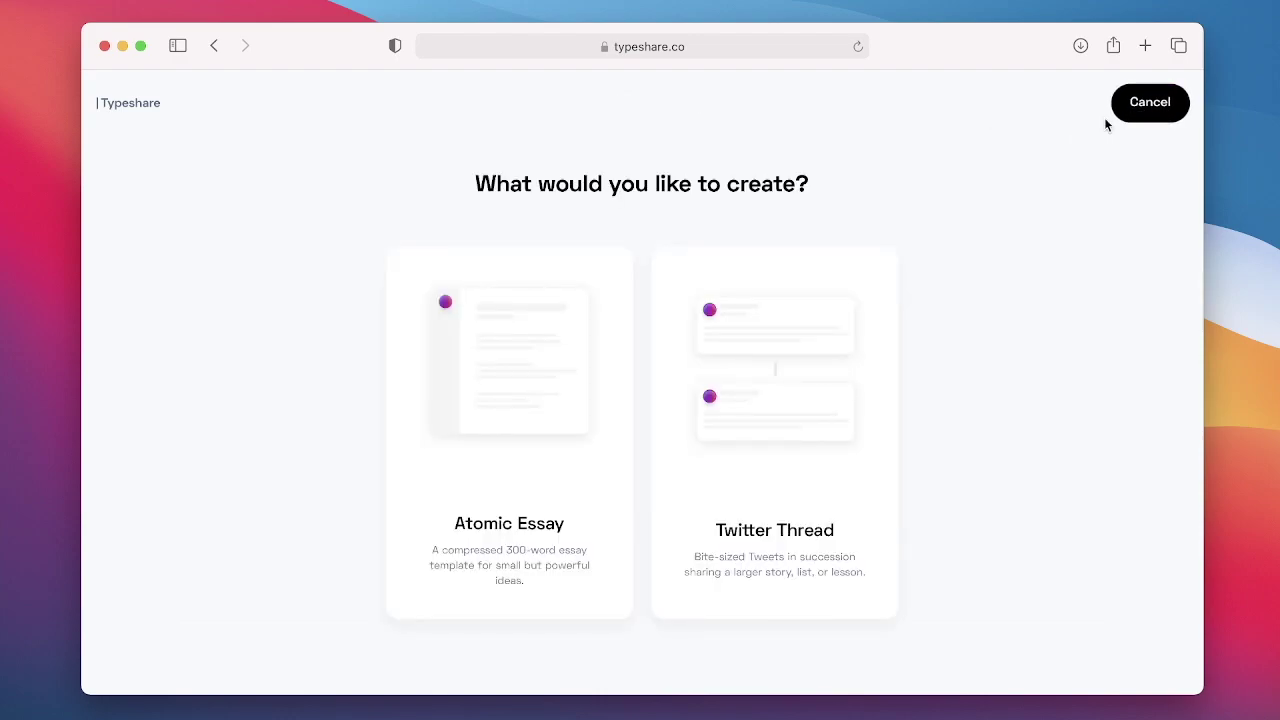
{"action": "left_click", "coordinate": [763, 394]}
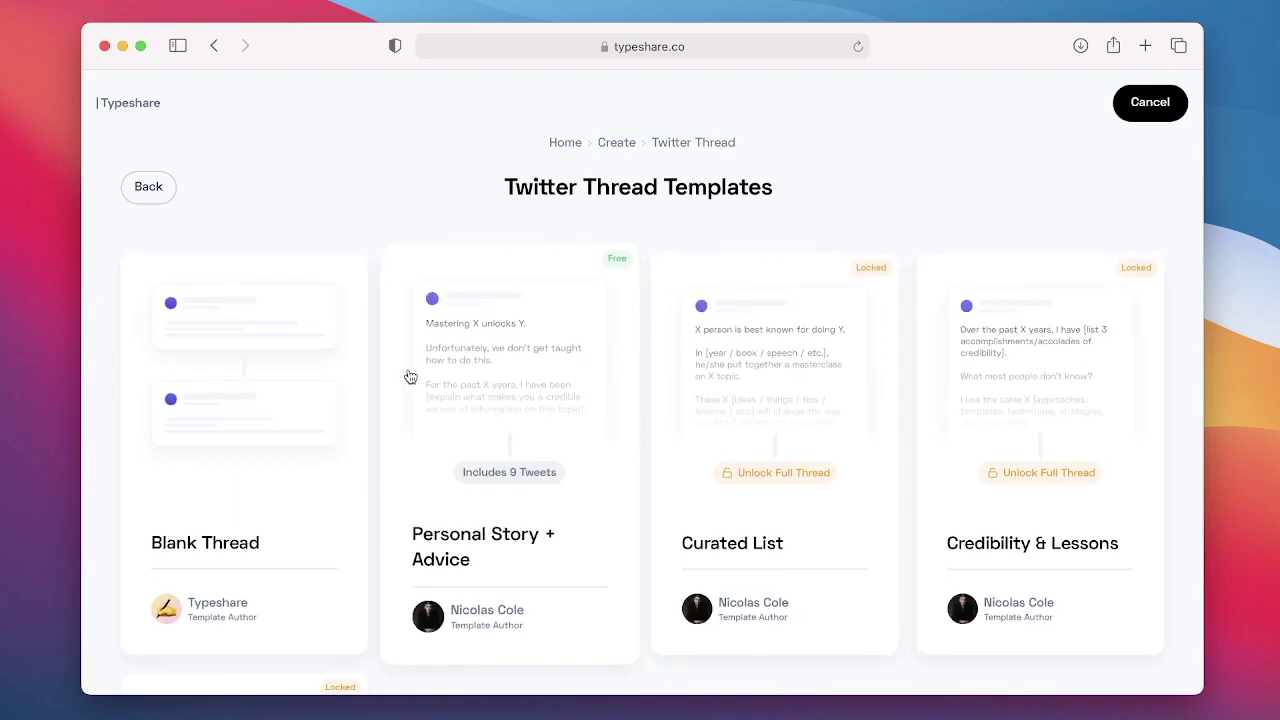
{"action": "left_click", "coordinate": [328, 405]}
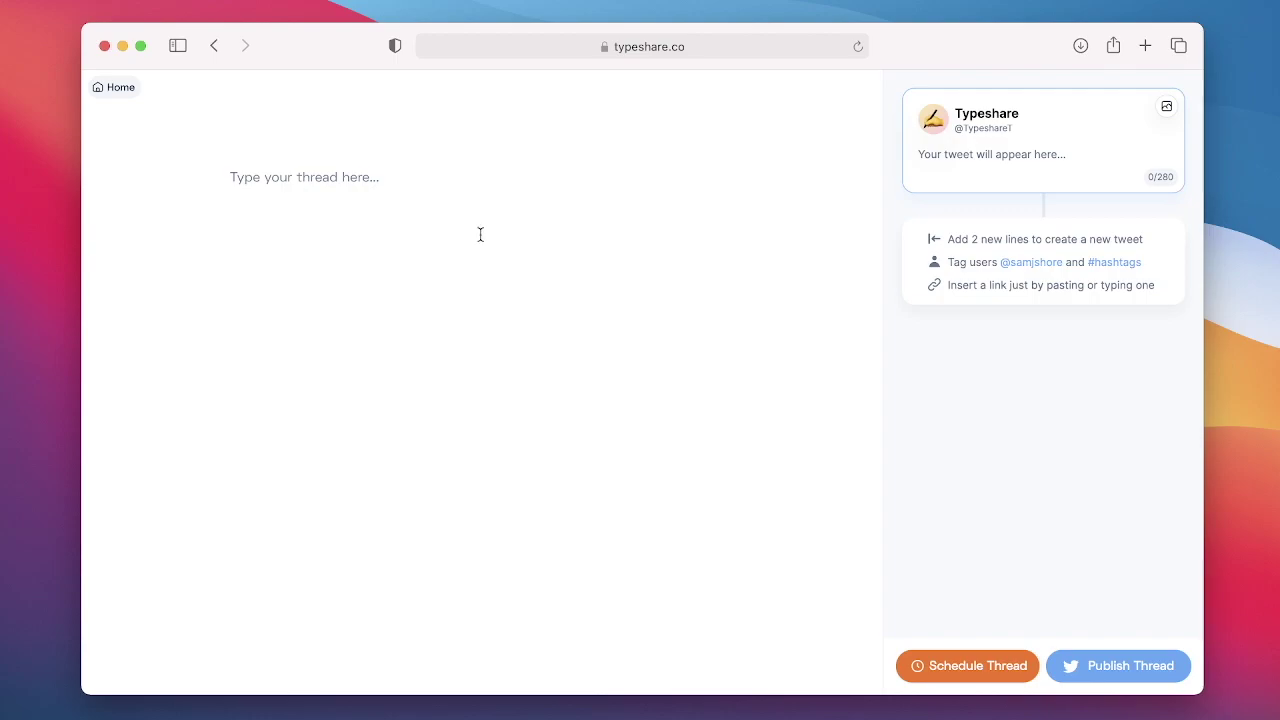
Write three thread tweets: 'Typing away', 'A new tweet', and one tagging a user with #Ship30for30, then open scheduling.
{"action": "type", "text": "Typin"}
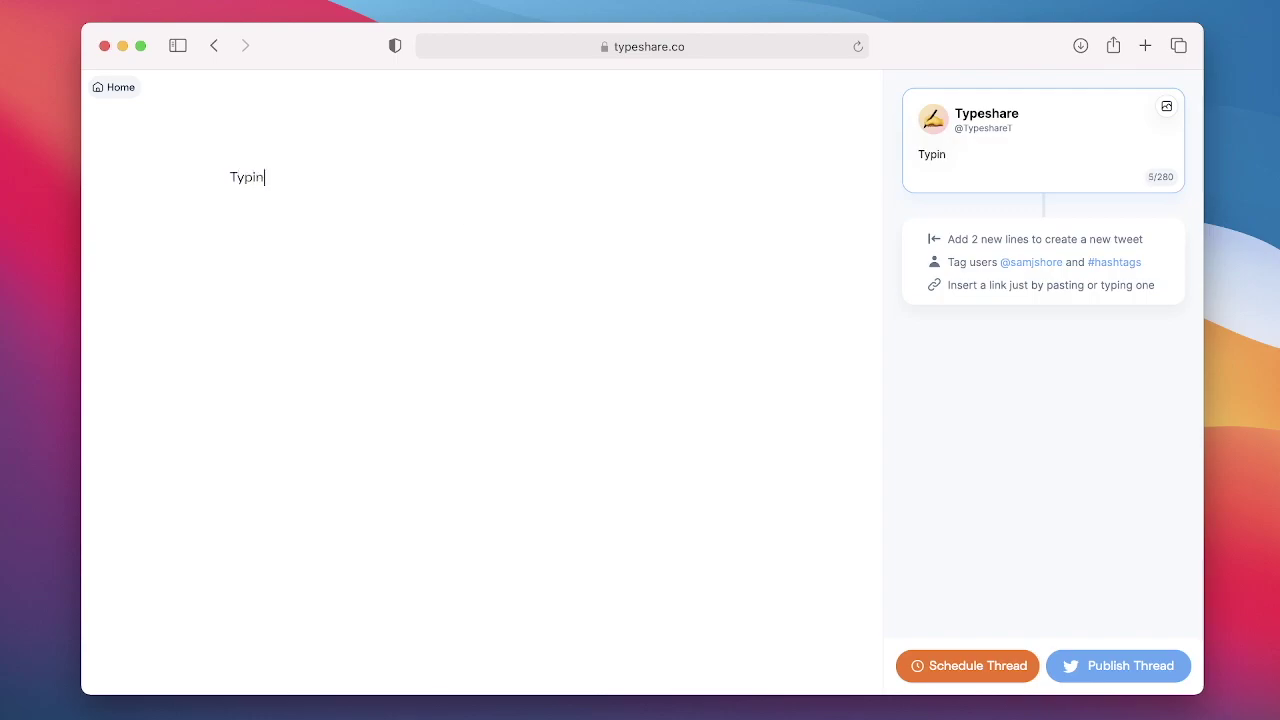
{"action": "type", "text": "g away"}
{"action": "key", "text": "Return"}
{"action": "key", "text": "Return"}
{"action": "type", "text": "A "}
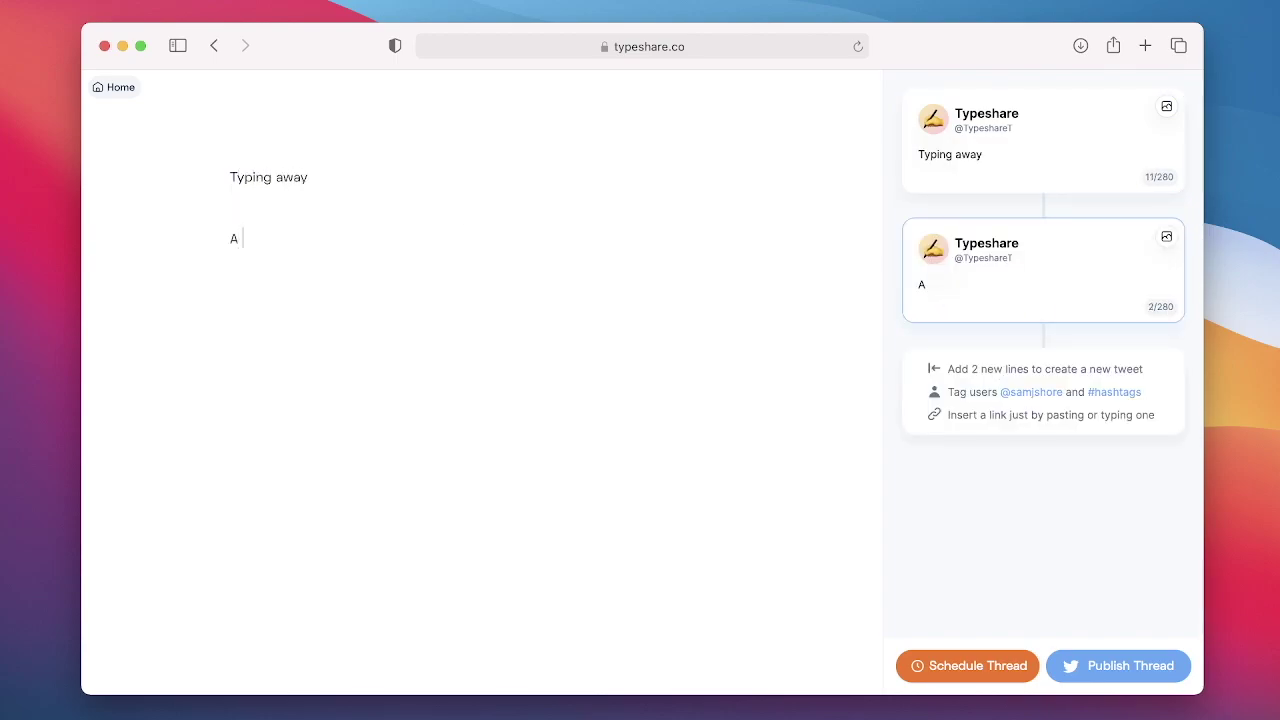
{"action": "type", "text": "new tweet..."}
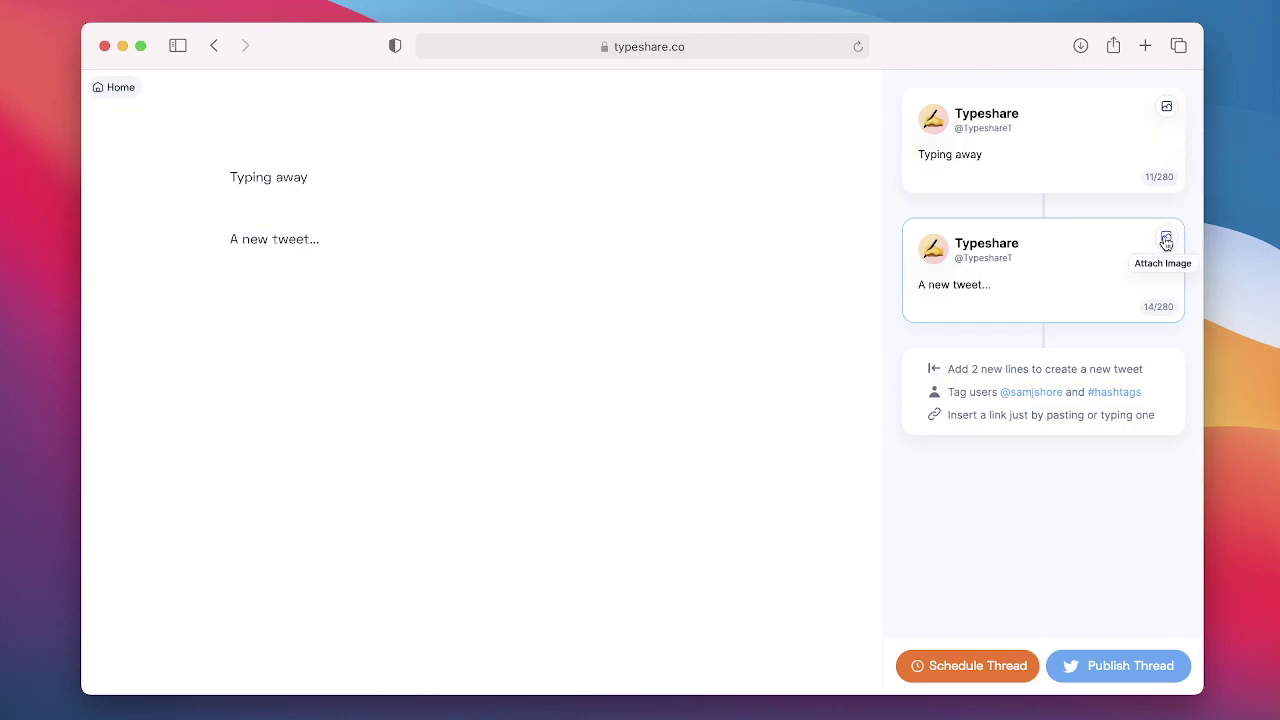
{"action": "key", "text": "Return"}
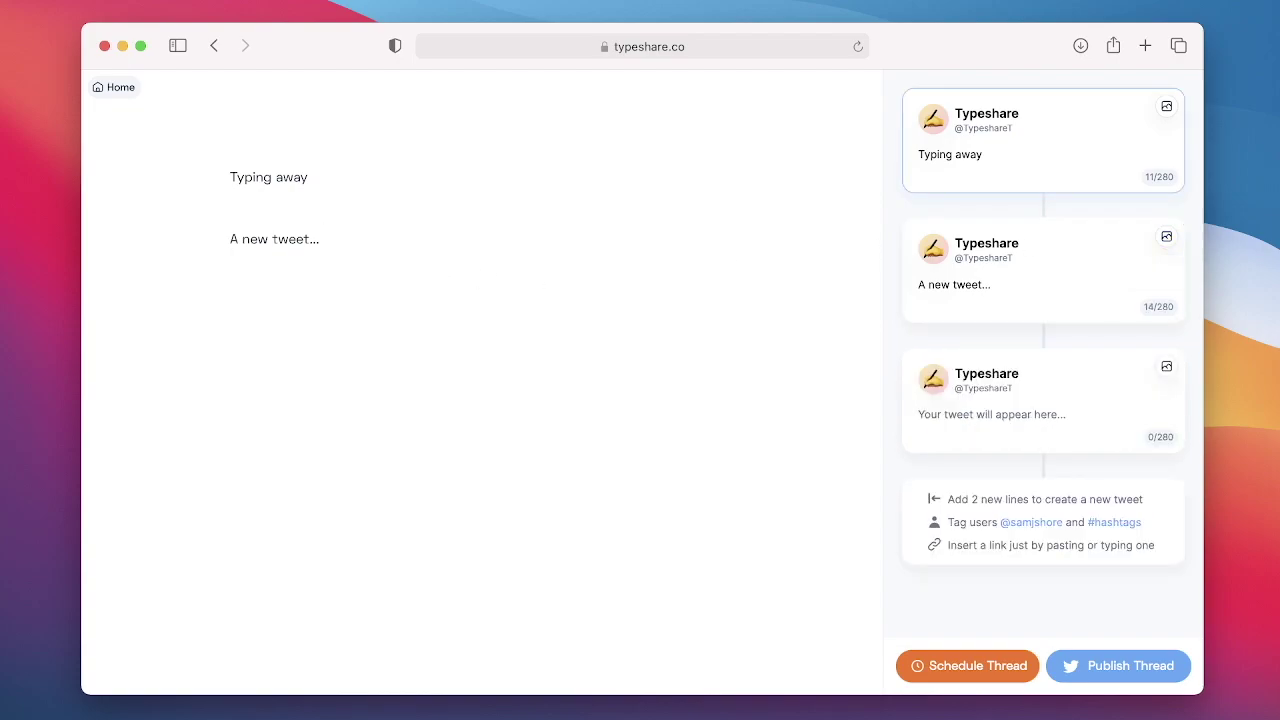
{"action": "type", "text": "@samjshor"}
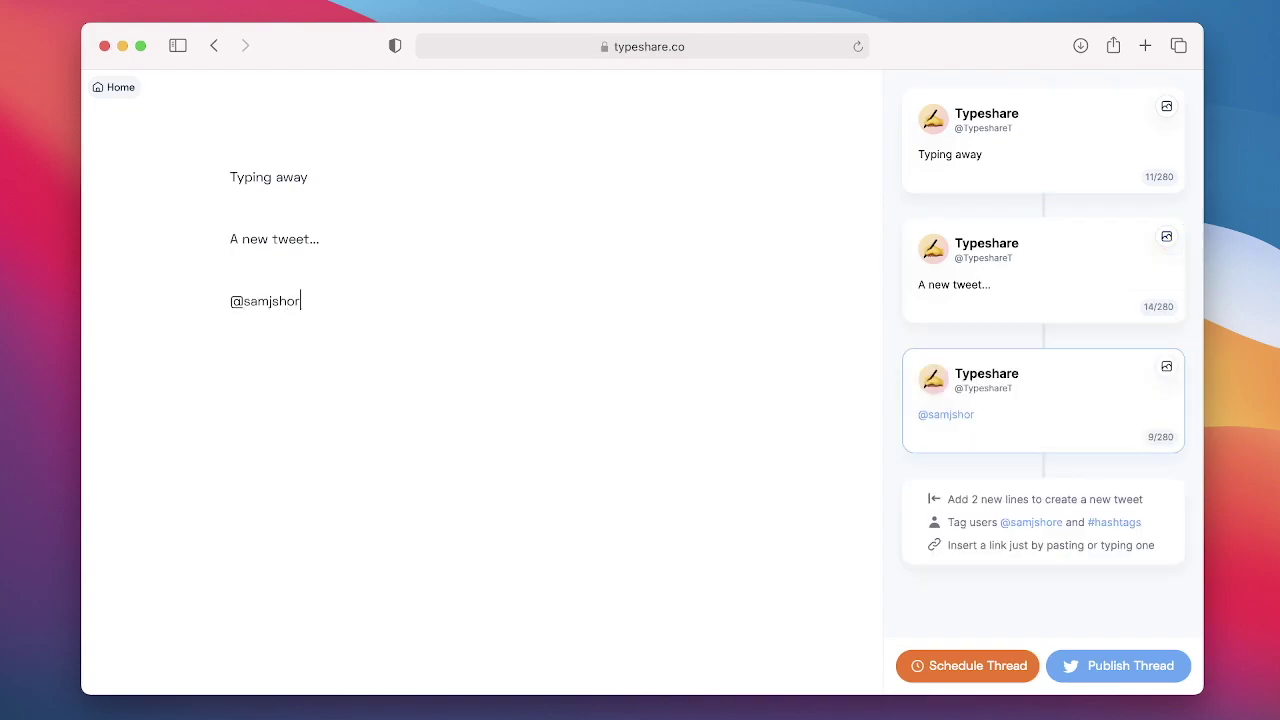
{"action": "type", "text": "e #Ship30for30"}
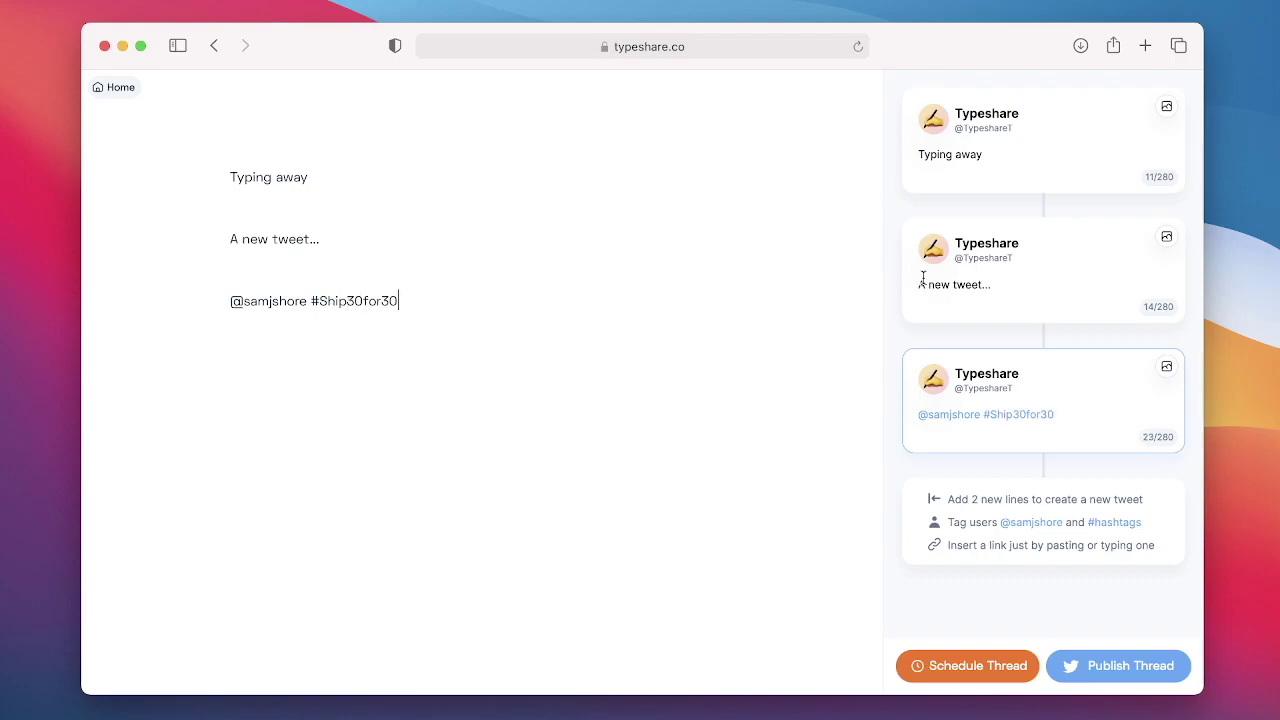
{"action": "left_click", "coordinate": [972, 666]}
Schedule the thread for 2021-08-09 at 01:45 PM, then go back to the library.
{"action": "left_click", "coordinate": [597, 401]}
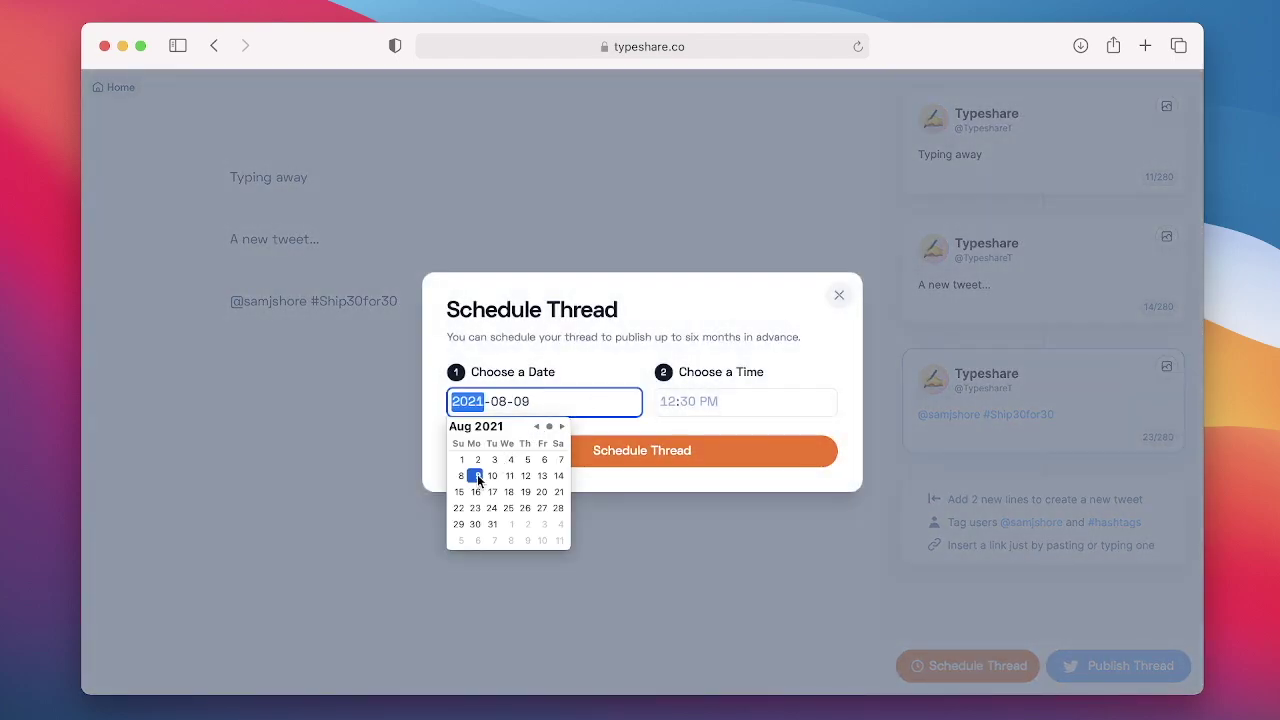
{"action": "left_click", "coordinate": [679, 401]}
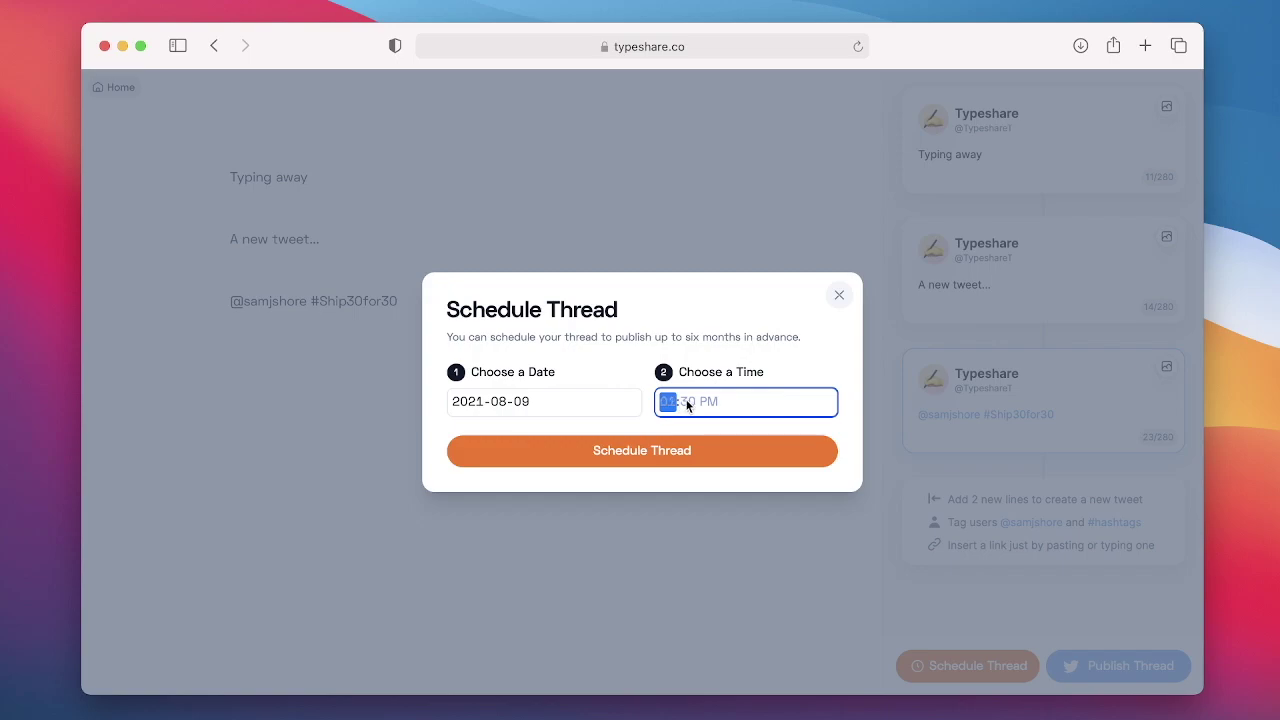
{"action": "type", "text": "01:45"}
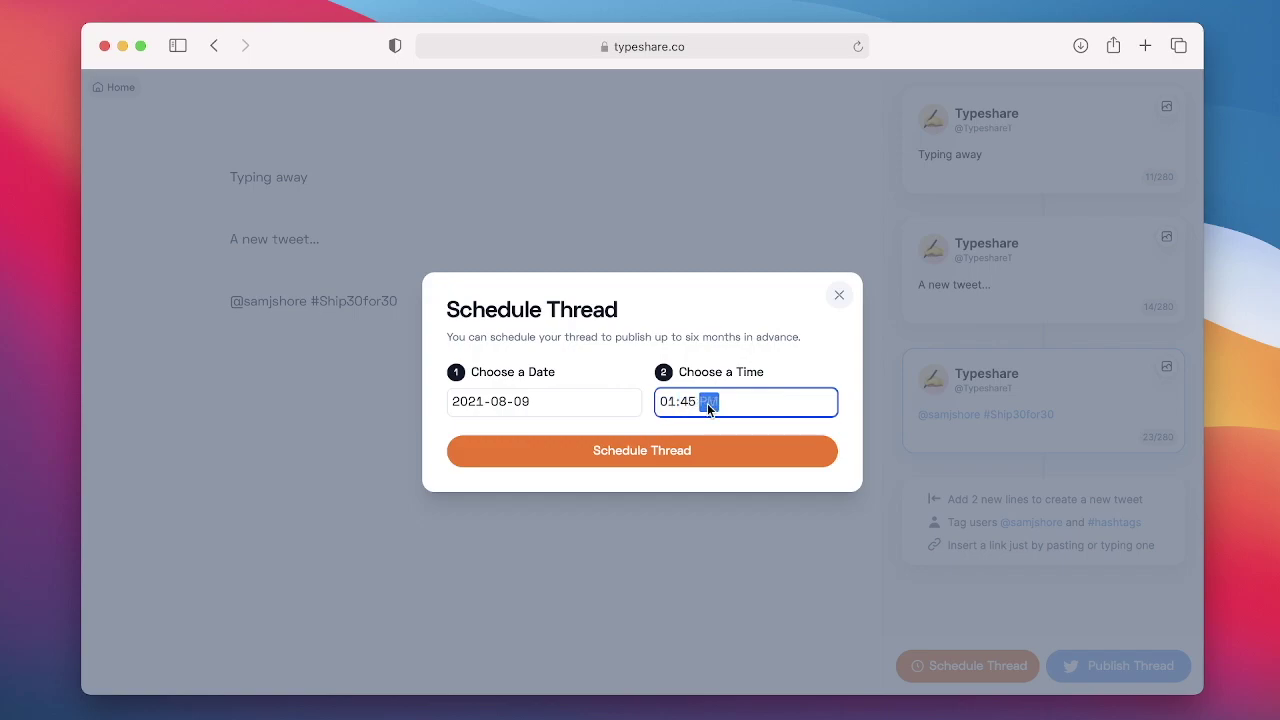
{"action": "left_click", "coordinate": [709, 454]}
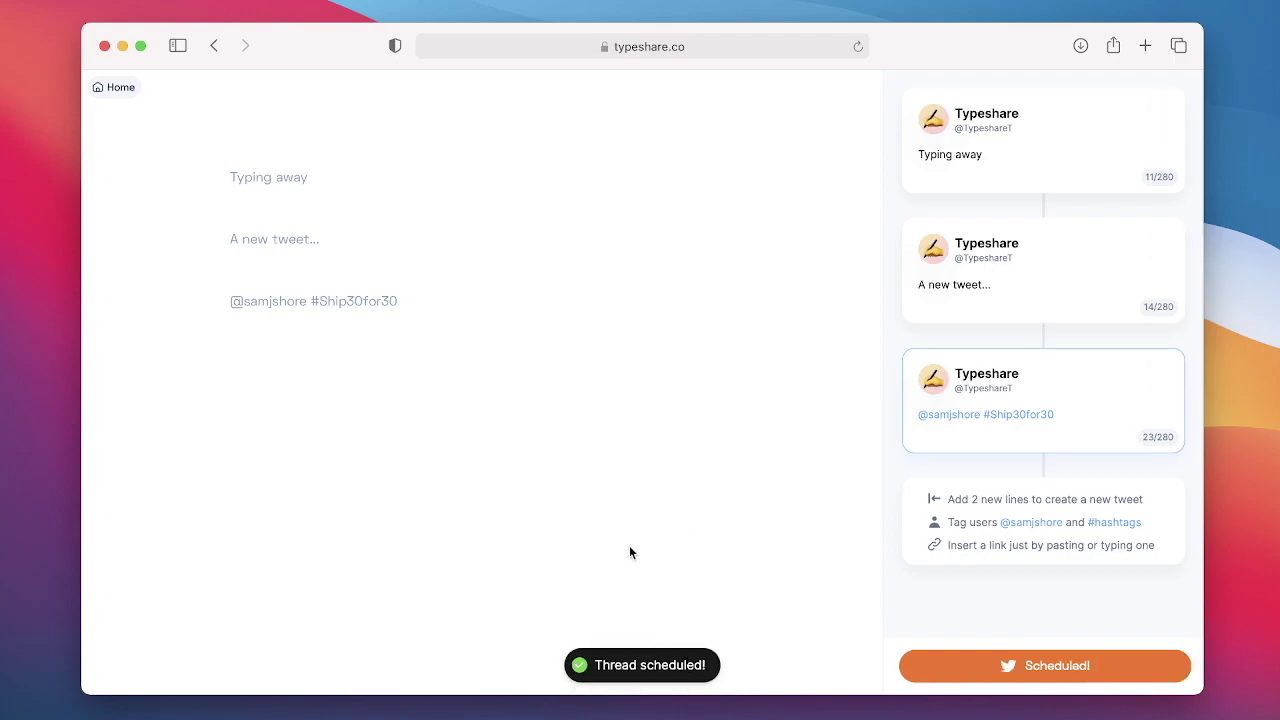
{"action": "left_click", "coordinate": [125, 92]}
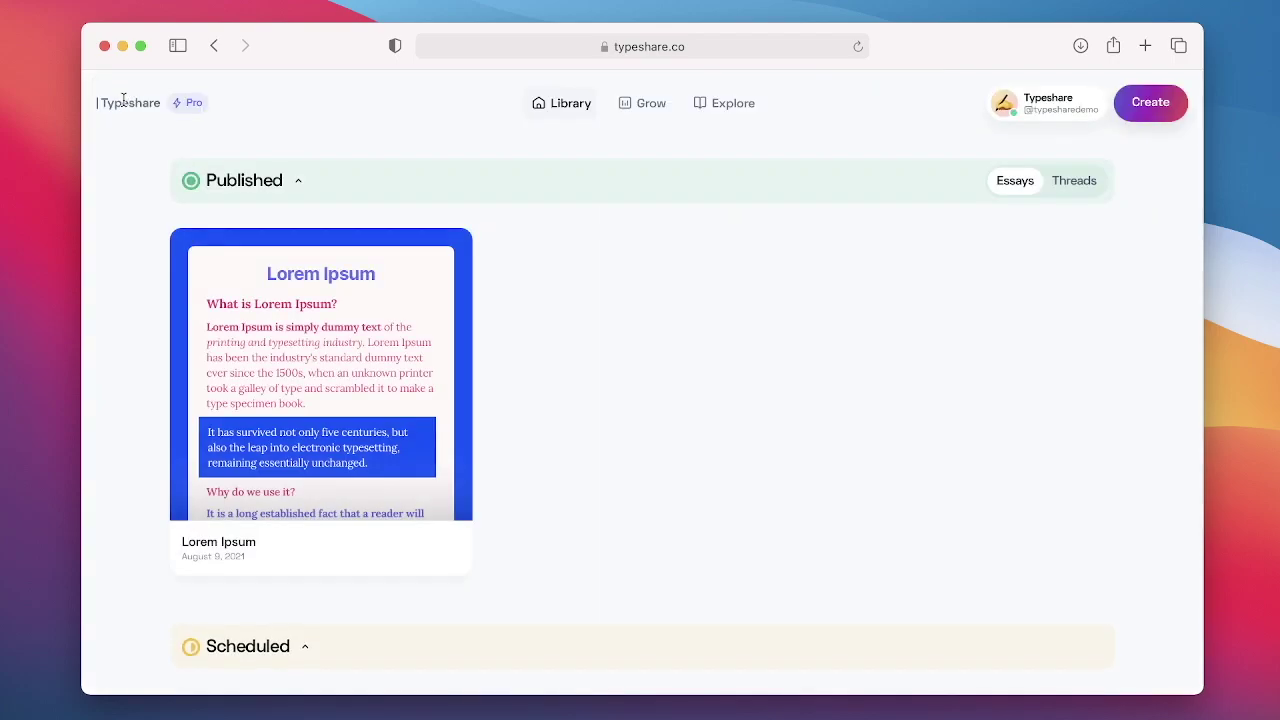
{"action": "scroll", "coordinate": [748, 375], "scroll_direction": "down", "scroll_amount": 3}
{"action": "scroll", "coordinate": [750, 379], "scroll_direction": "down", "scroll_amount": 3}
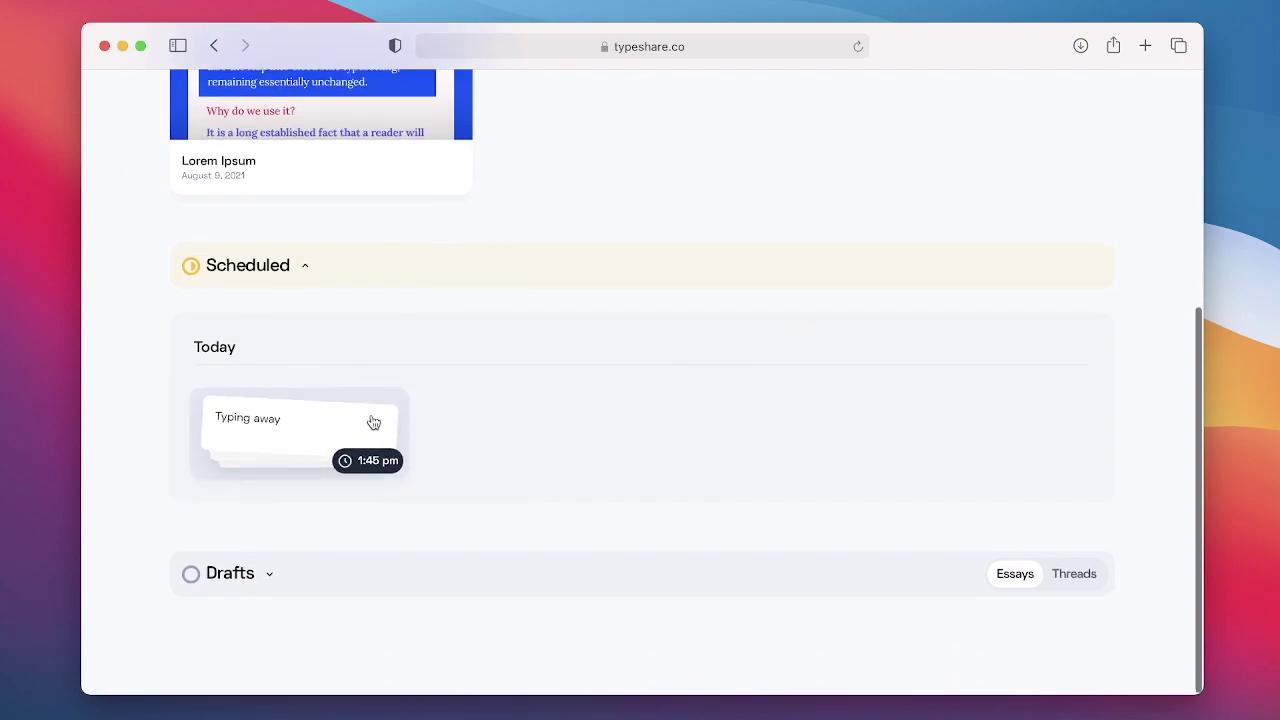
{"action": "scroll", "coordinate": [697, 418], "scroll_direction": "up", "scroll_amount": 5}
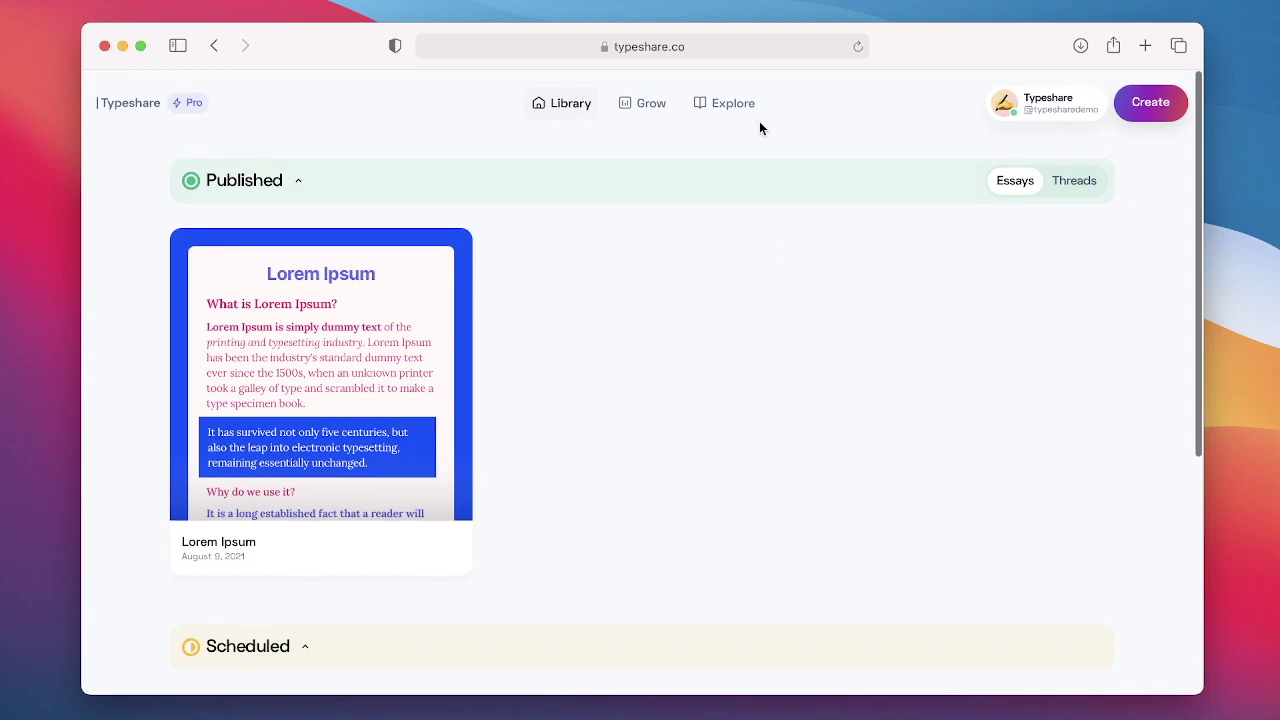
{"action": "left_click", "coordinate": [734, 104]}
{"action": "scroll", "coordinate": [744, 371], "scroll_direction": "down", "scroll_amount": 2}
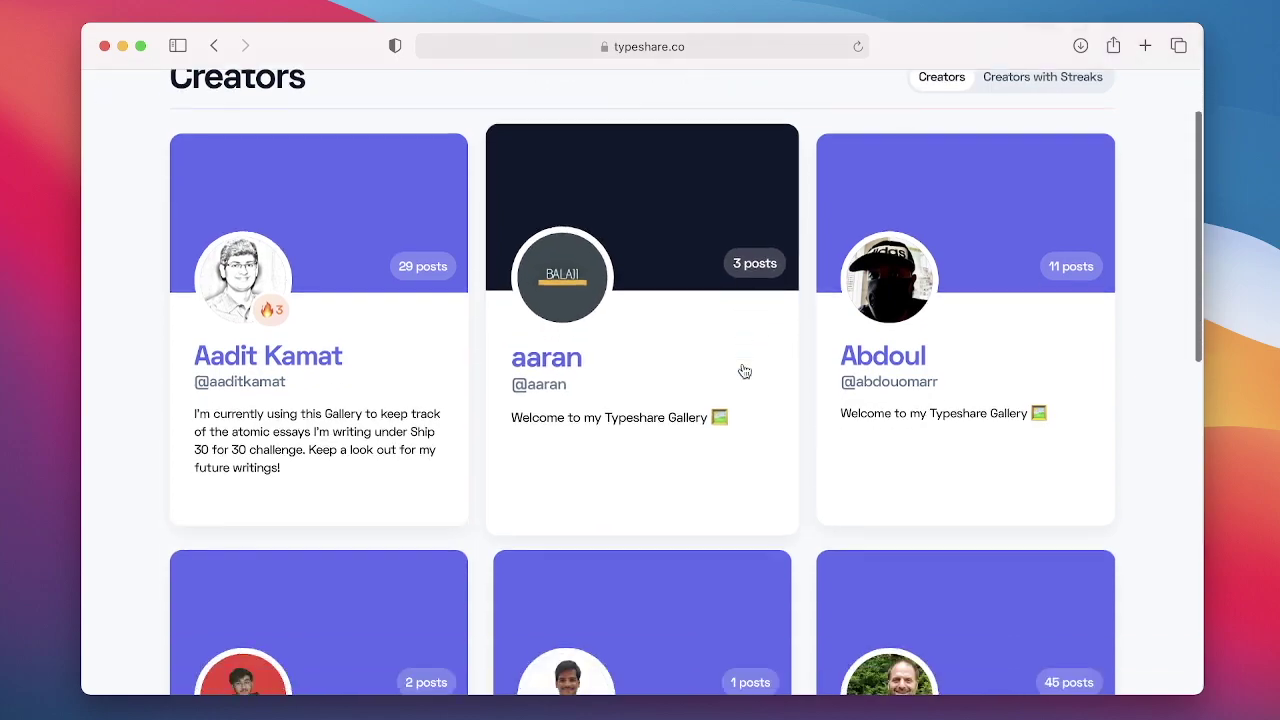
{"action": "scroll", "coordinate": [744, 371], "scroll_direction": "down", "scroll_amount": 8}
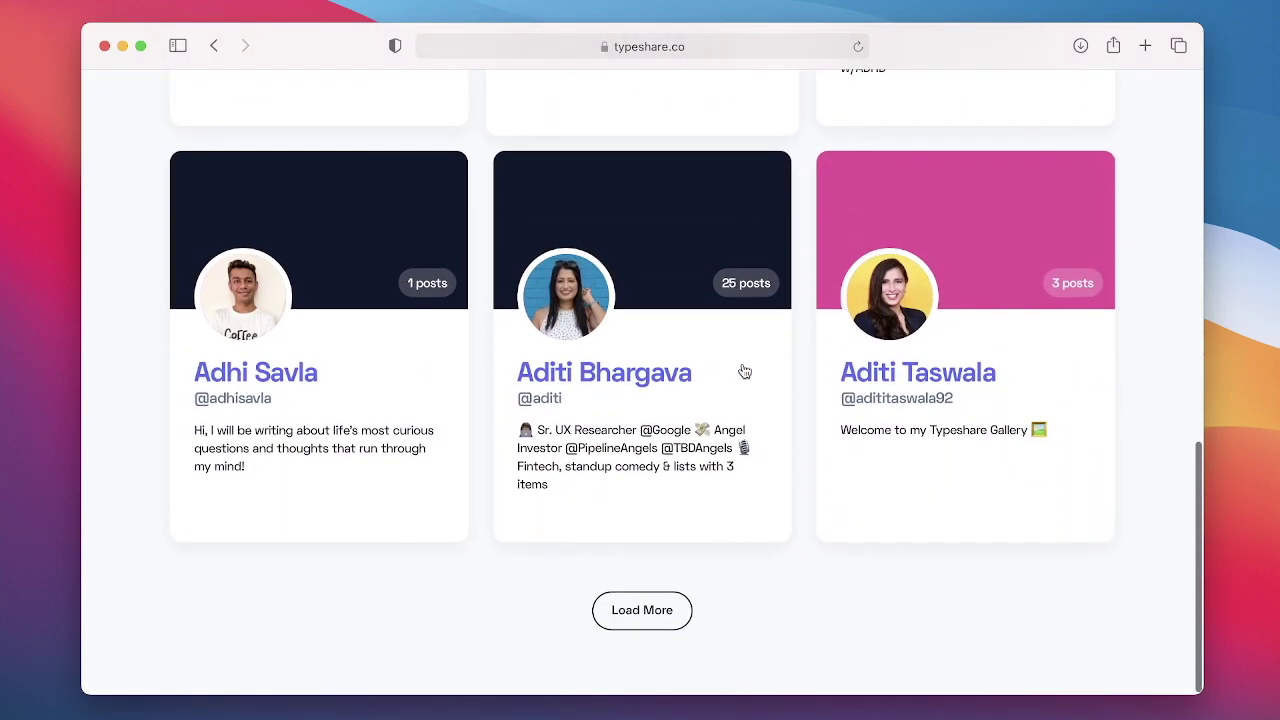
{"action": "scroll", "coordinate": [744, 371], "scroll_direction": "up", "scroll_amount": 10}
{"action": "left_click", "coordinate": [573, 102]}
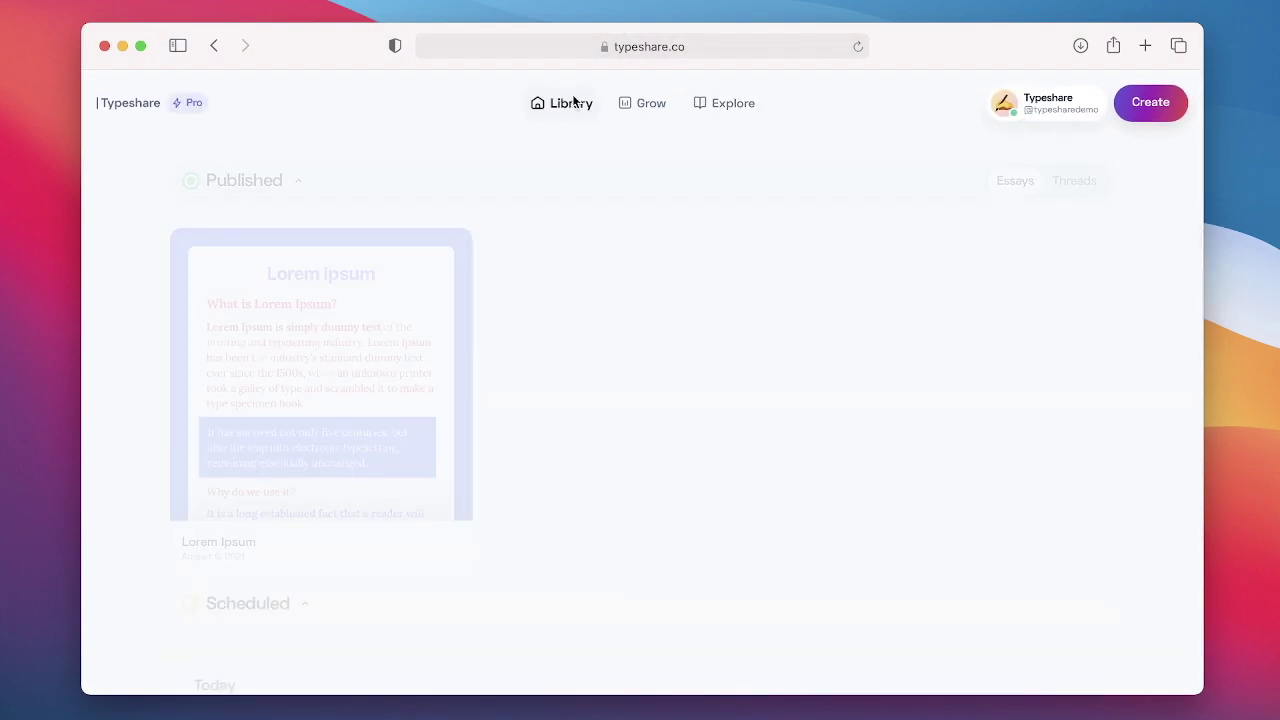